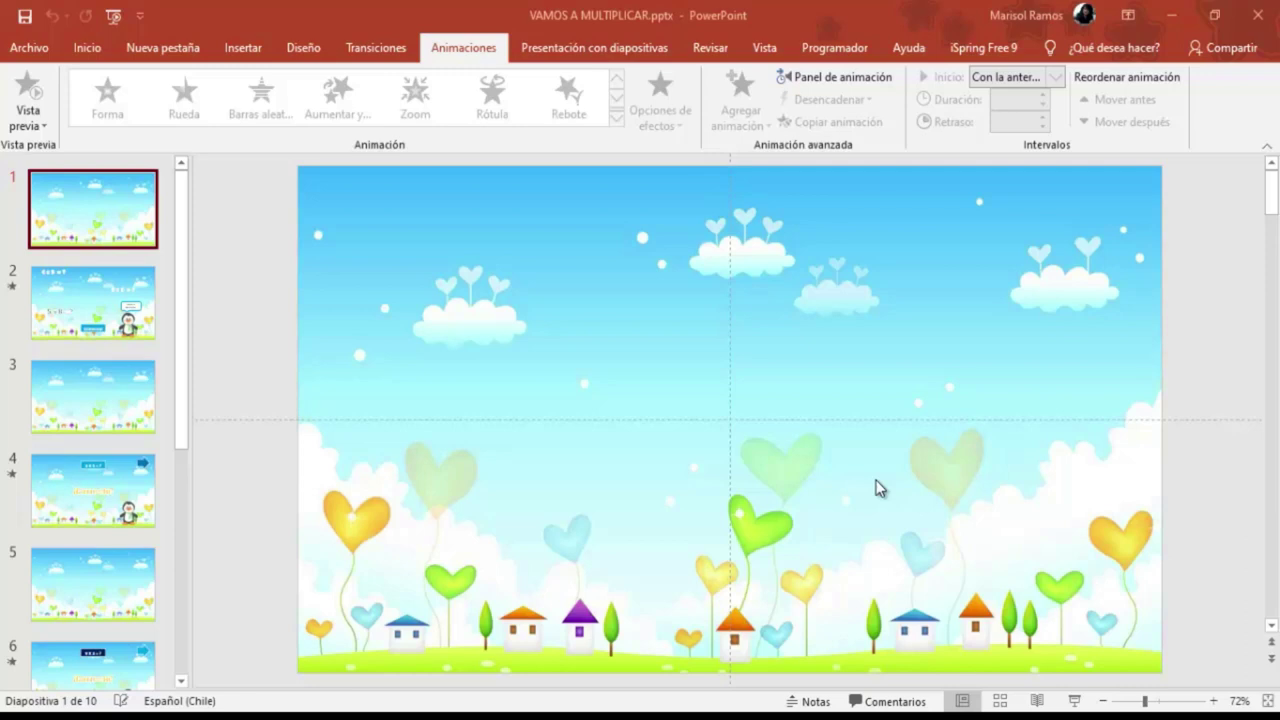
Start the VAMOS A MULTIPLICAR slide show from its first slide.
{"action": "left_click", "coordinate": [1079, 699]}
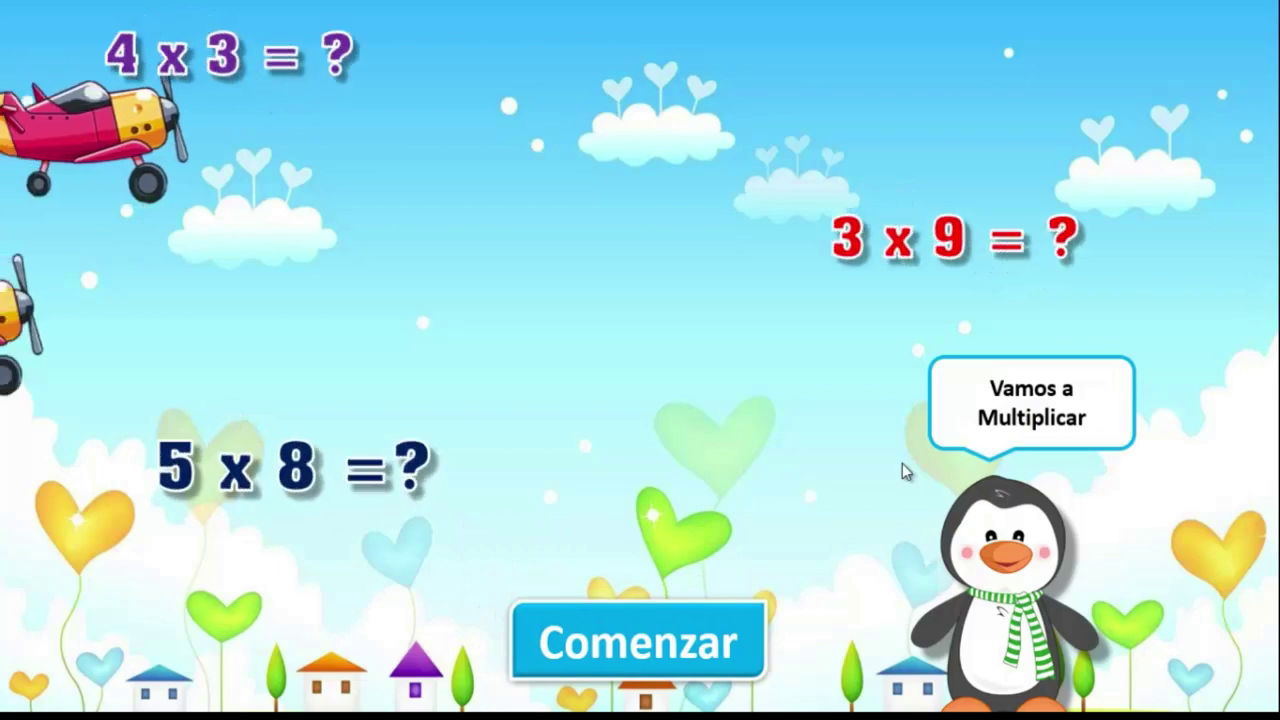
Play the quiz: answer 3 X 5 with 15, then 9 X 3 with 25 for Game Over, and return to Inicio.
{"action": "left_click", "coordinate": [680, 628]}
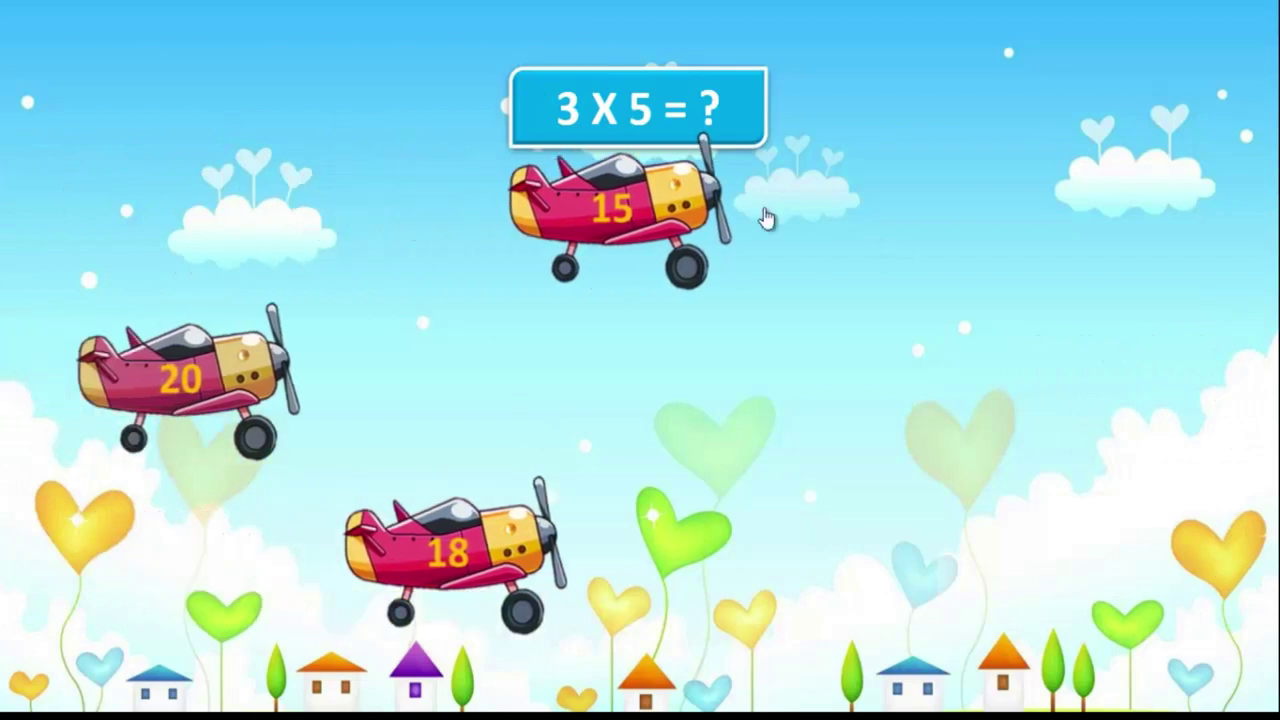
{"action": "left_click", "coordinate": [1037, 175]}
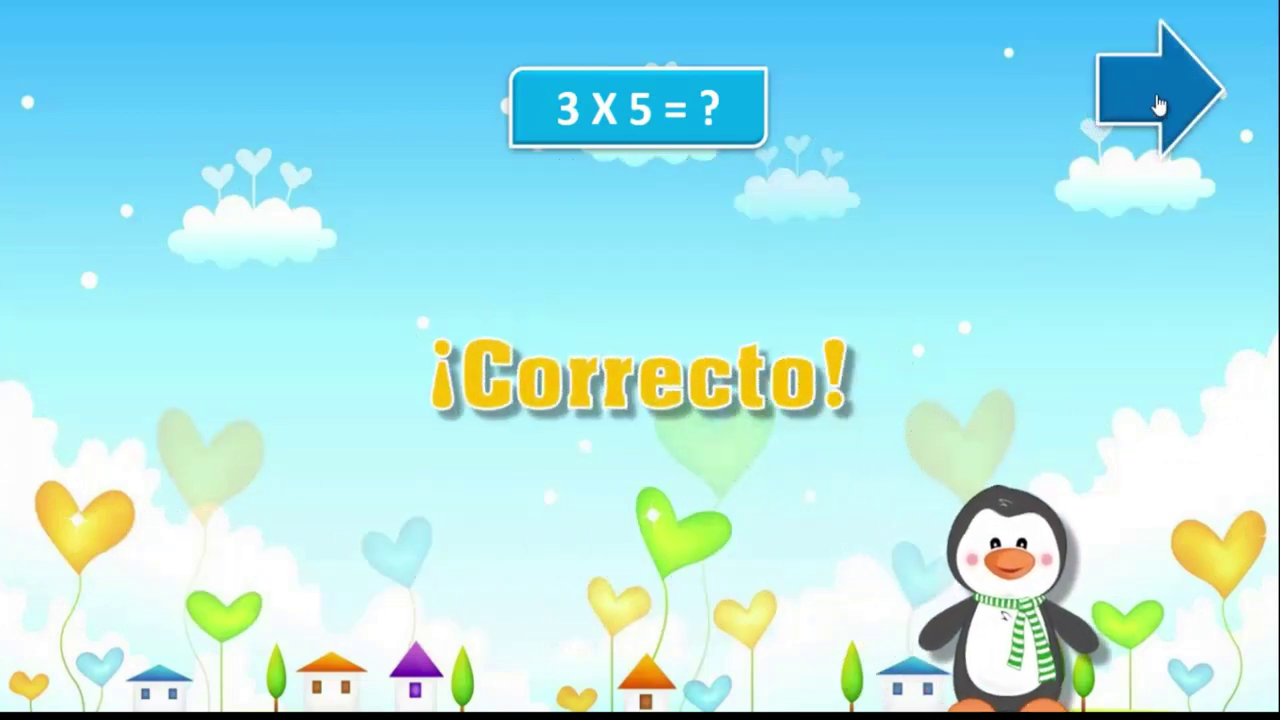
{"action": "left_click", "coordinate": [1163, 108]}
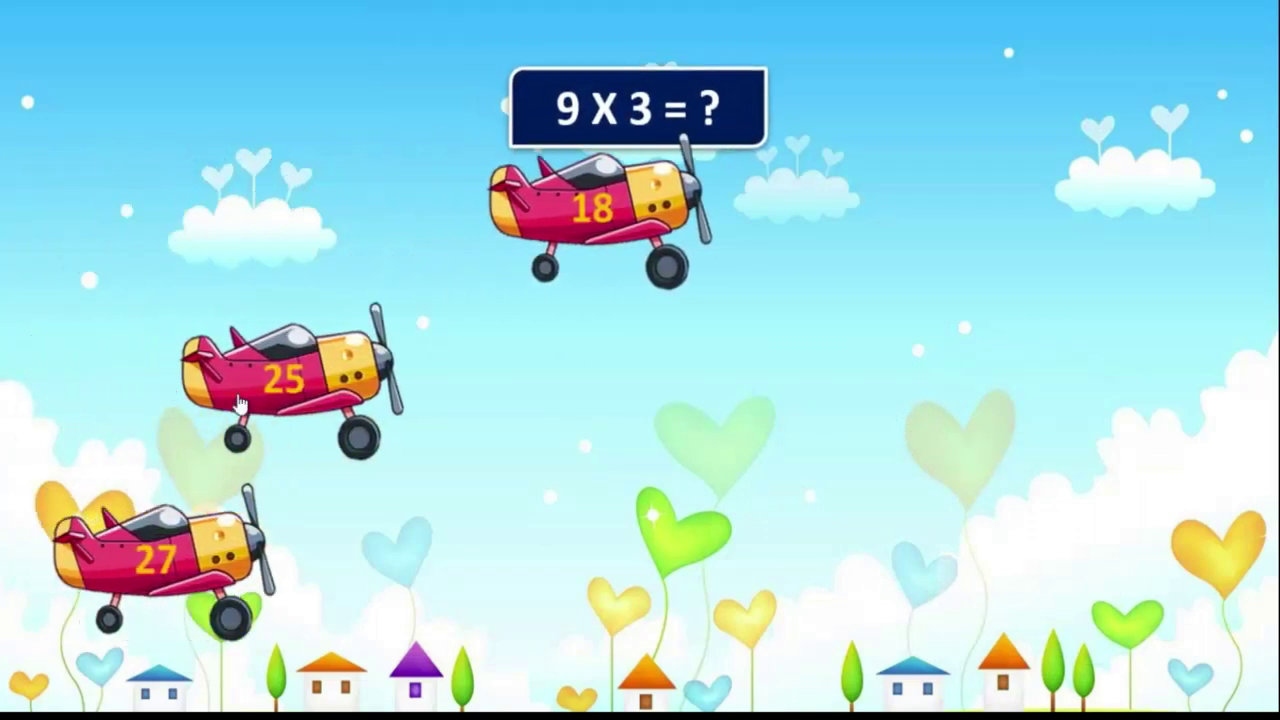
{"action": "left_click", "coordinate": [736, 390]}
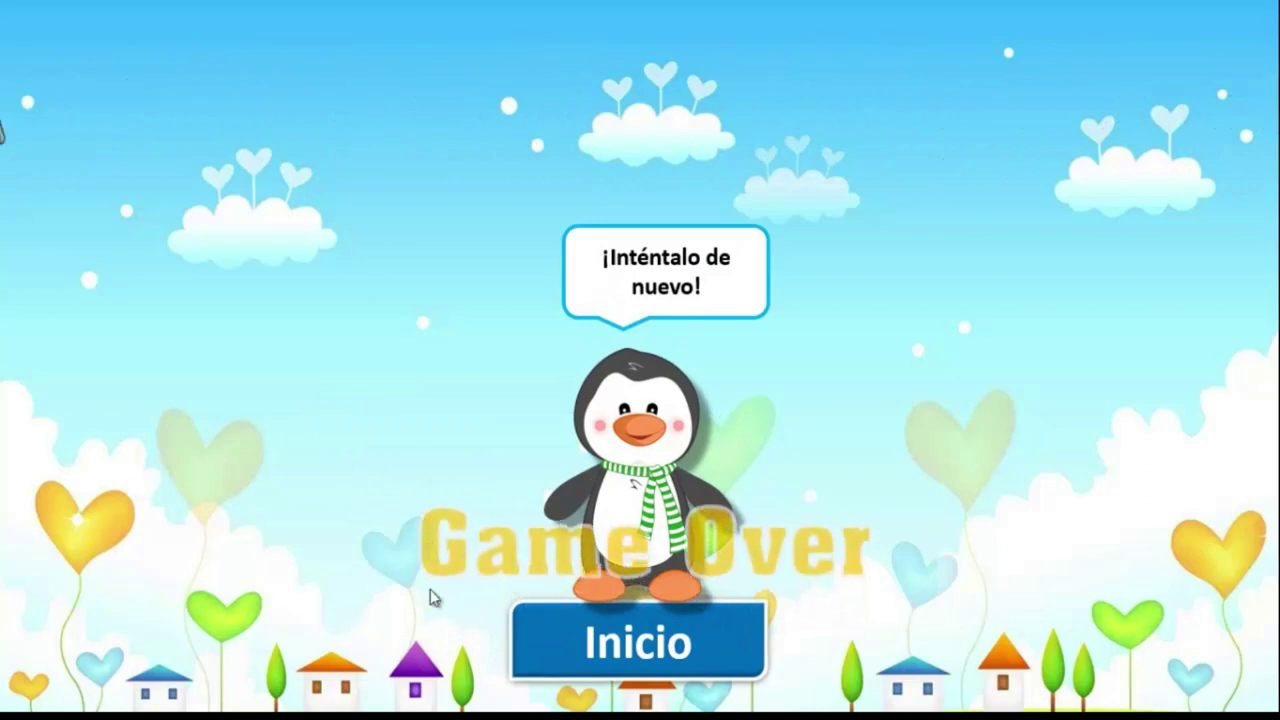
{"action": "left_click", "coordinate": [624, 650]}
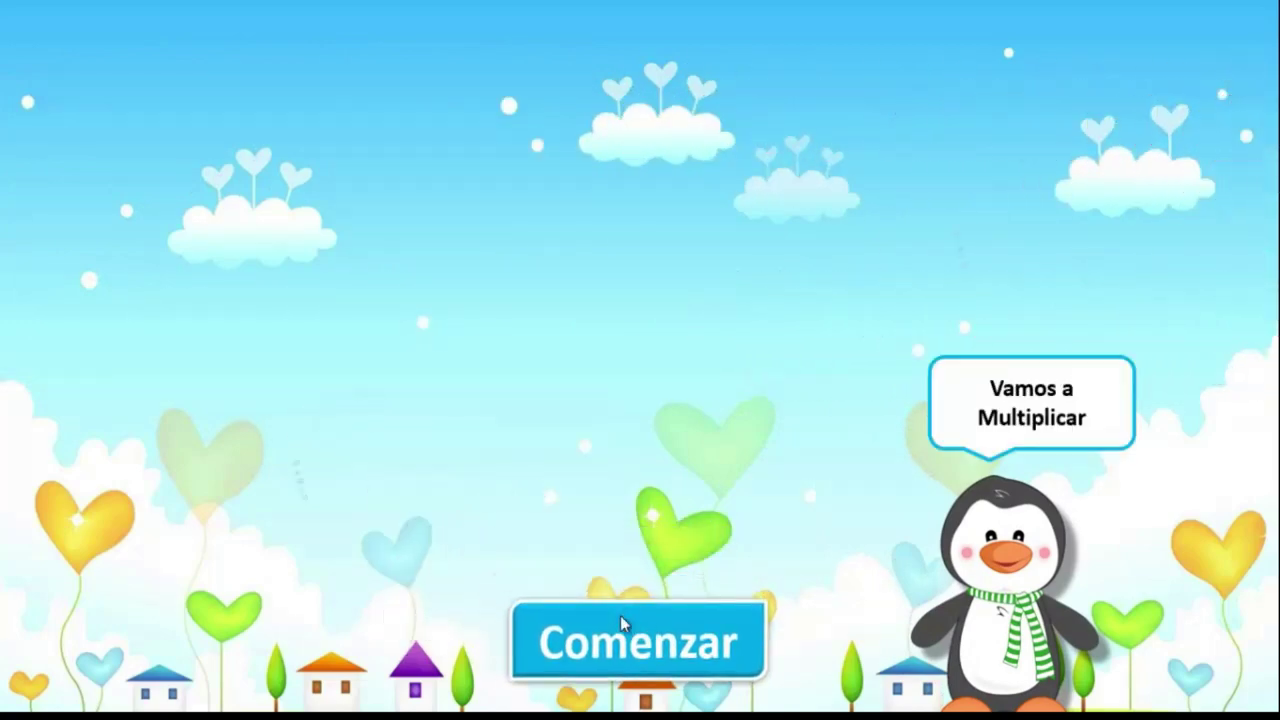
Win the quiz by answering 15 and 27, then exit the show and switch to BASE JUEGO.
{"action": "left_click", "coordinate": [620, 615]}
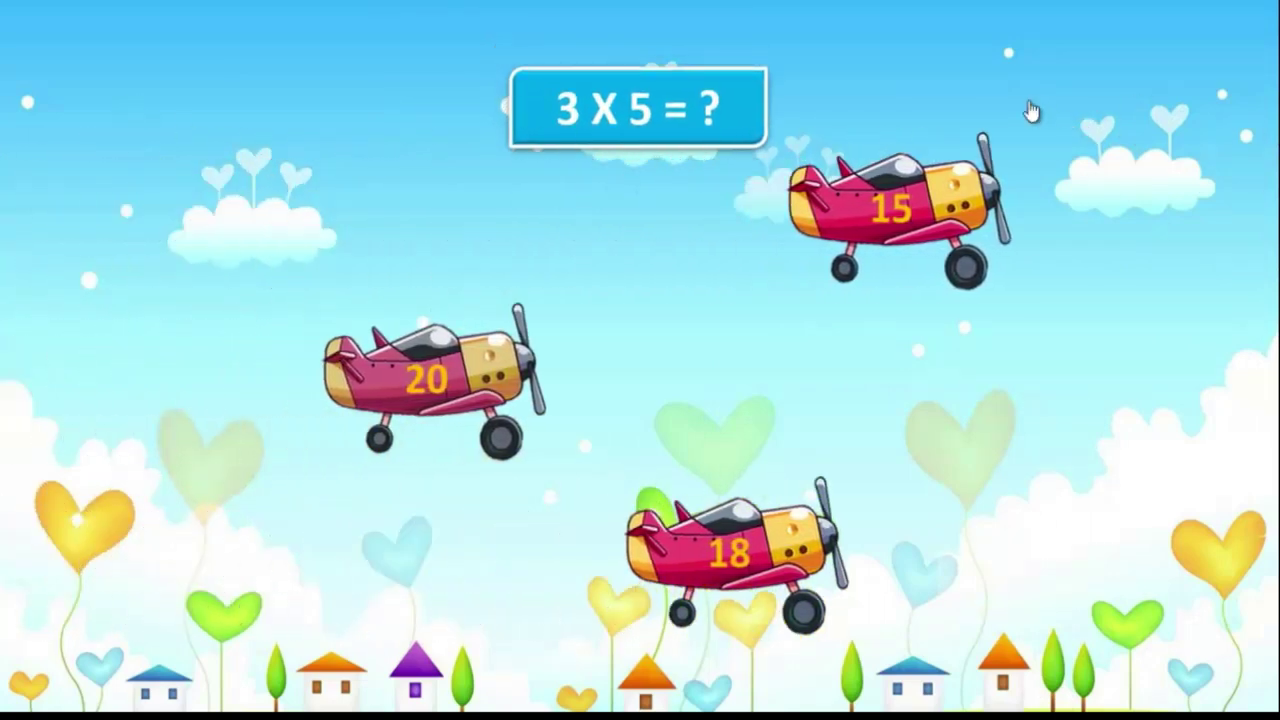
{"action": "left_click", "coordinate": [1166, 214]}
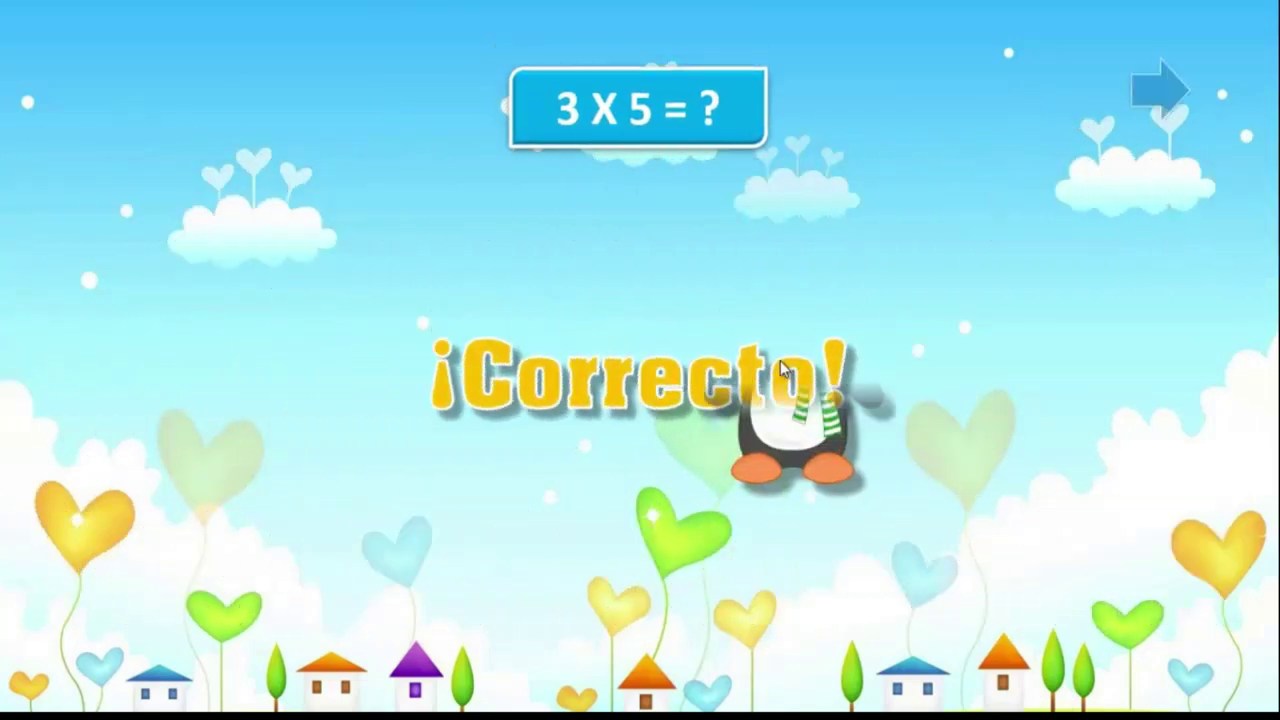
{"action": "left_click", "coordinate": [1146, 109]}
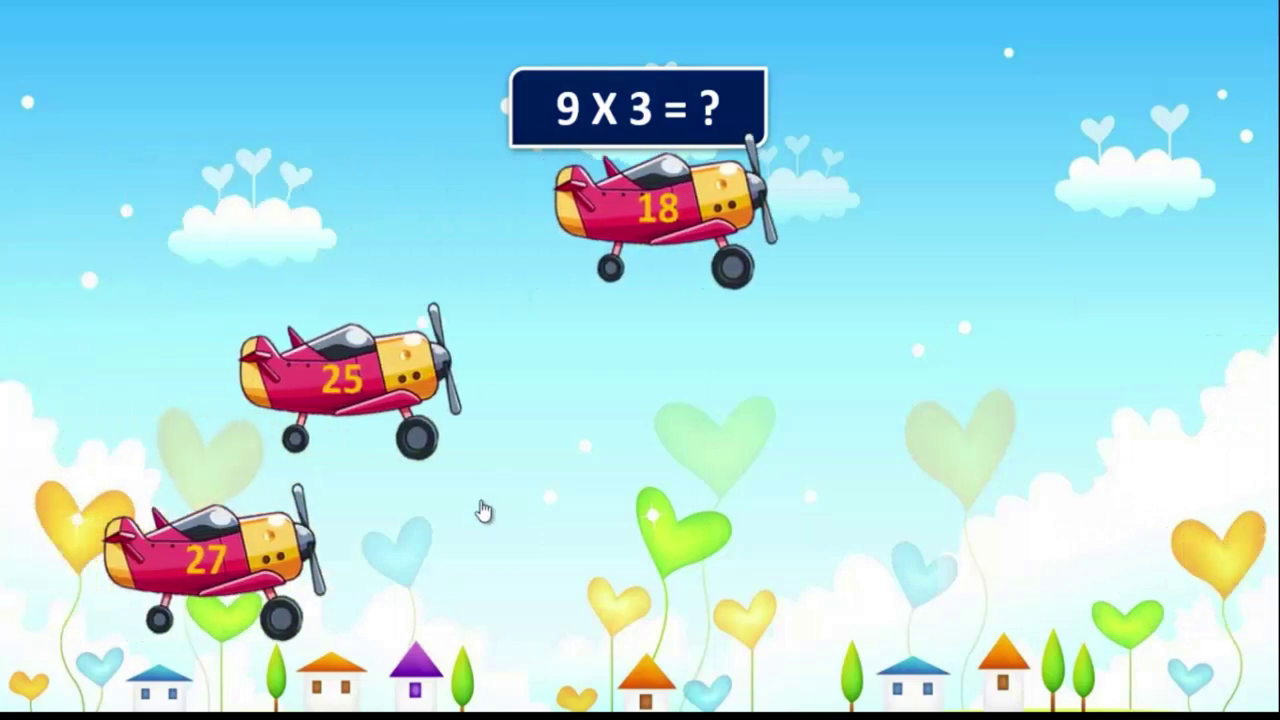
{"action": "left_click", "coordinate": [1170, 556]}
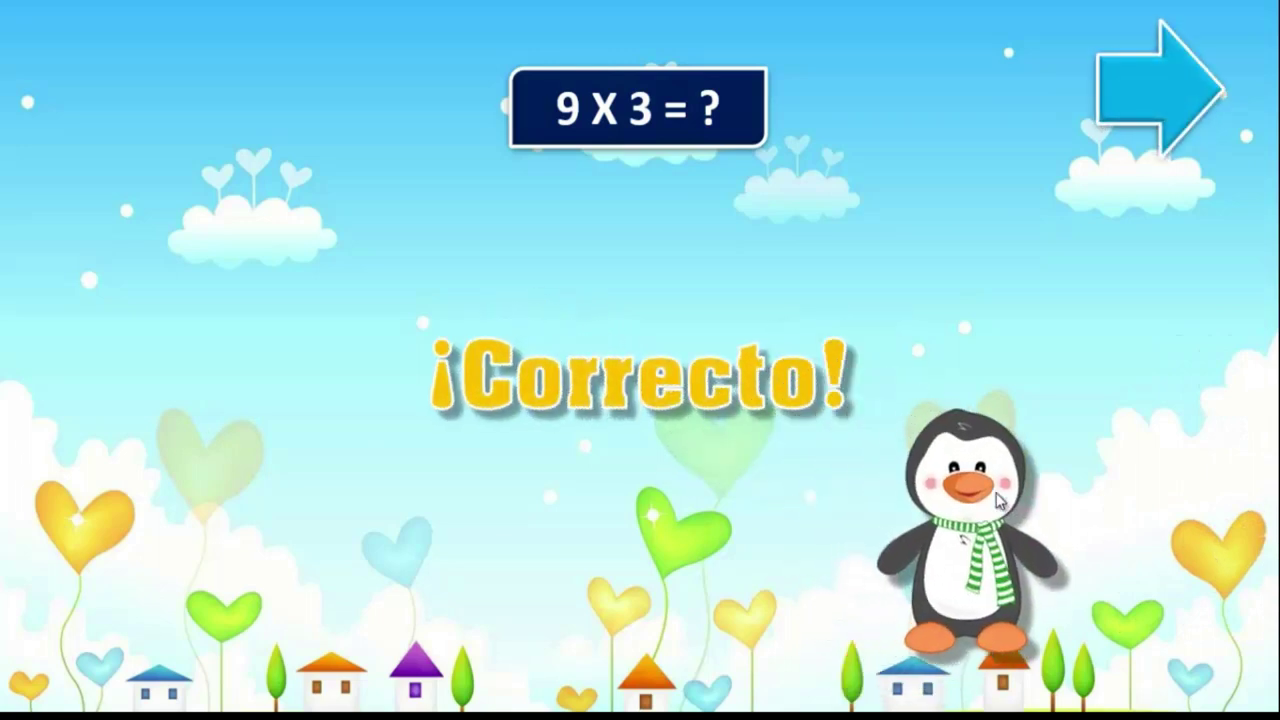
{"action": "left_click", "coordinate": [1117, 90]}
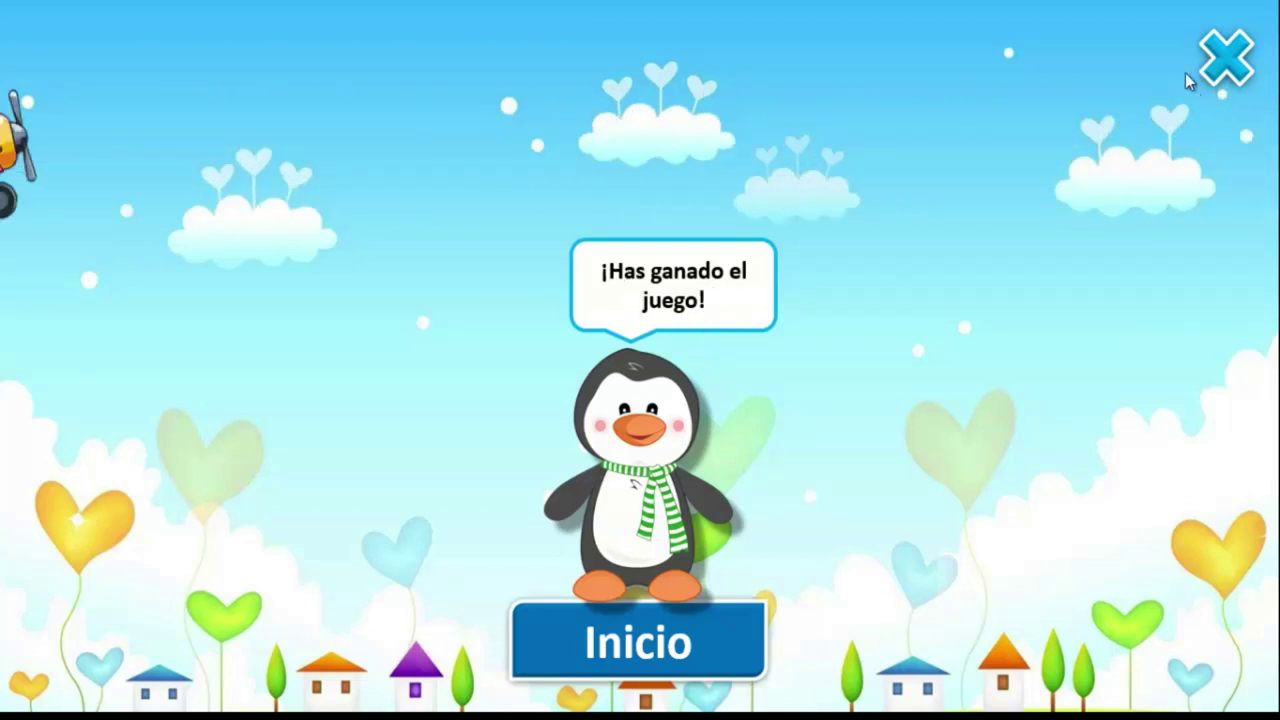
{"action": "left_click", "coordinate": [1220, 66]}
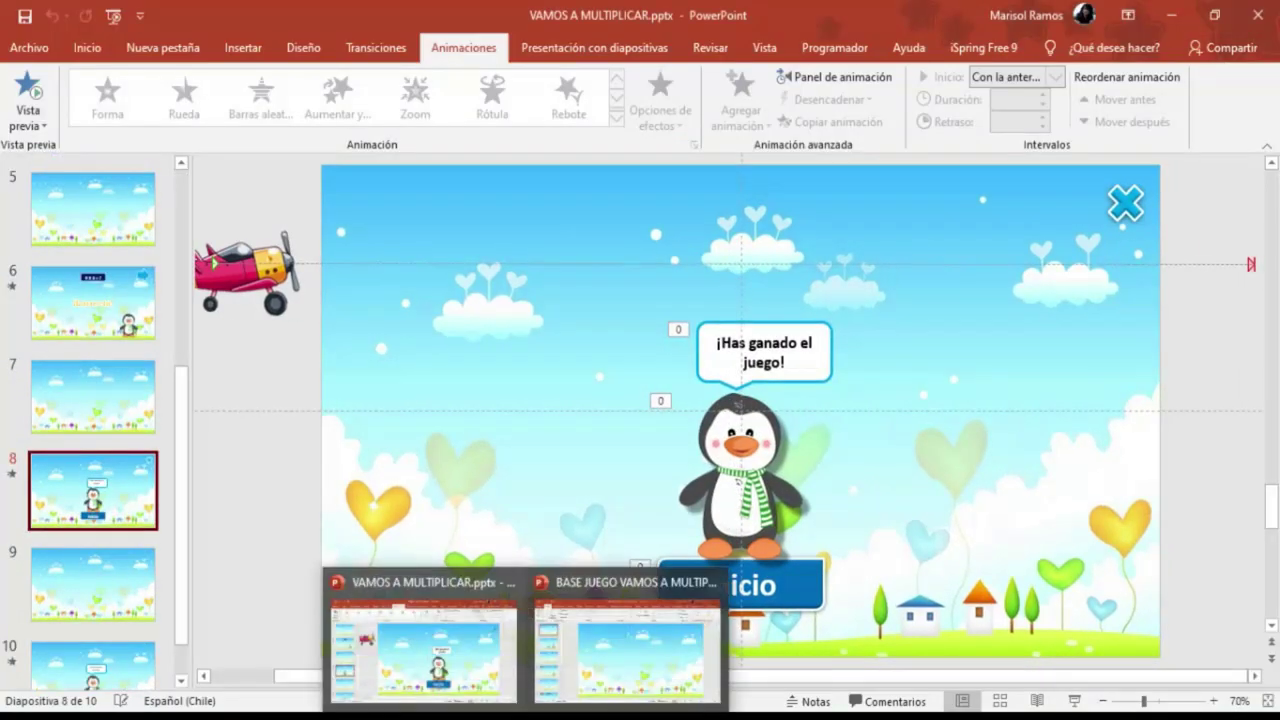
{"action": "left_click", "coordinate": [621, 653]}
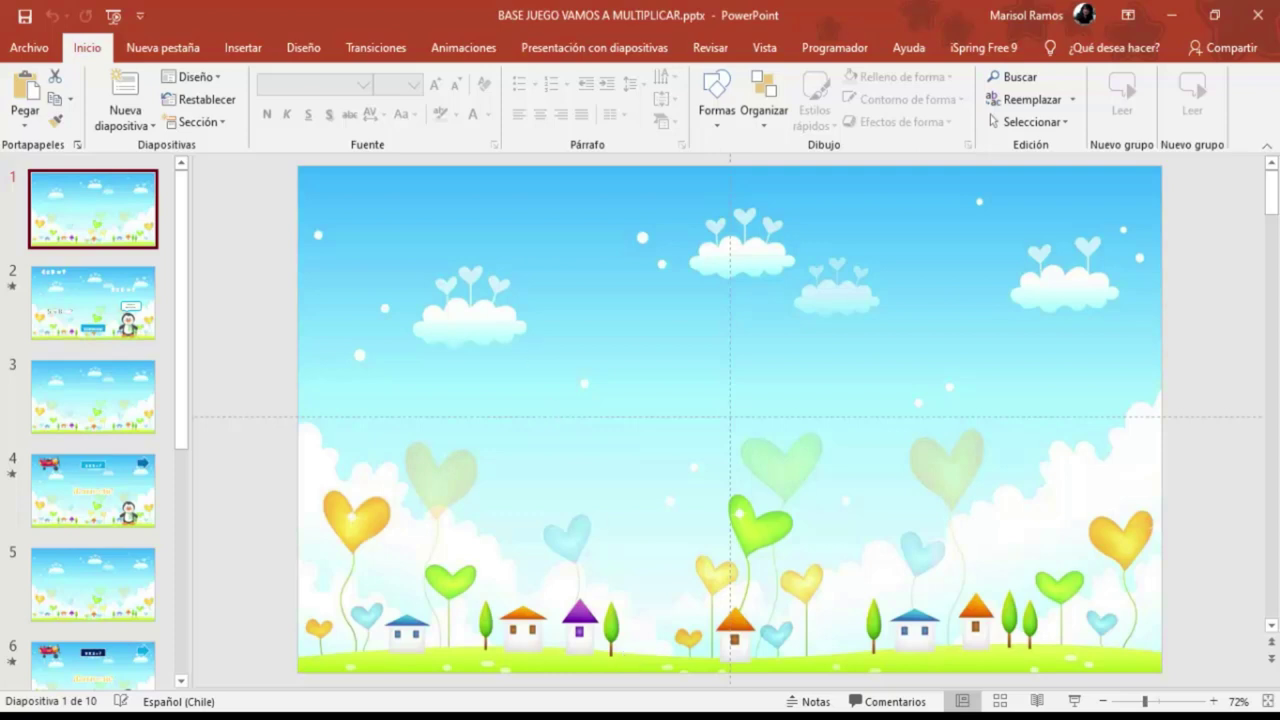
Set the BASE JUEGO show type to Examinada en exposición (kiosk, full screen).
{"action": "left_click", "coordinate": [539, 56]}
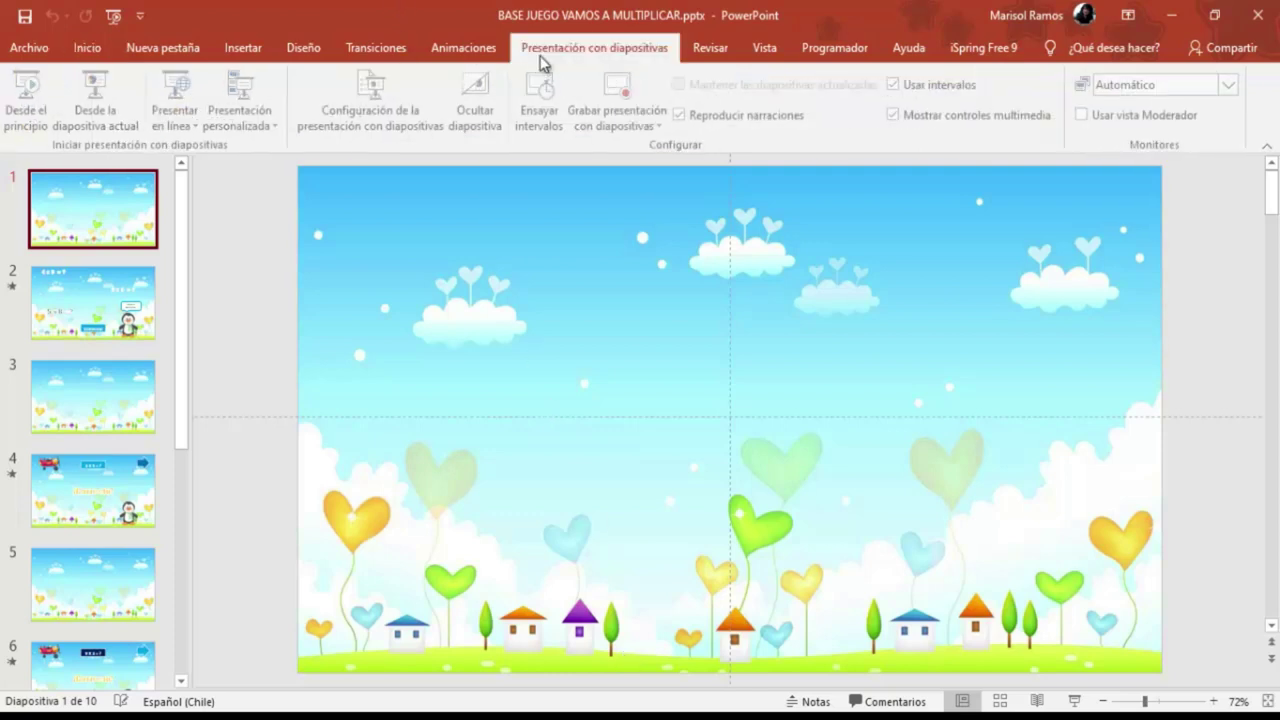
{"action": "left_click", "coordinate": [368, 104]}
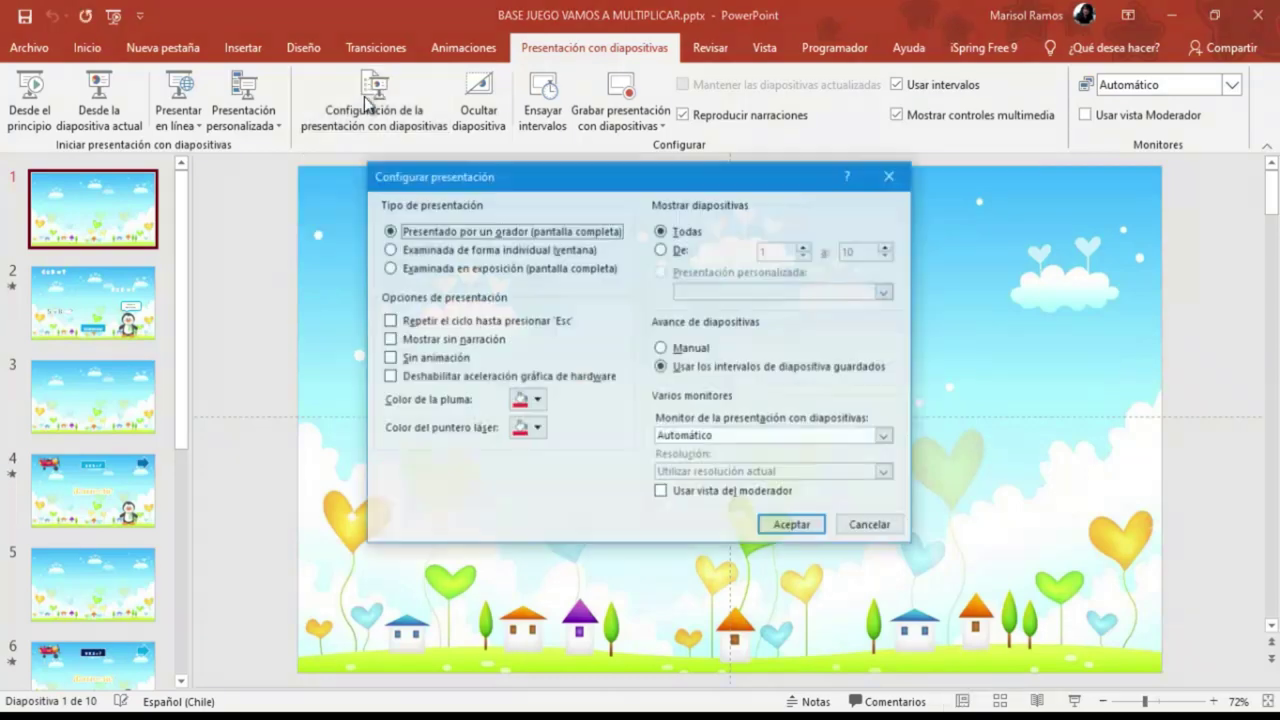
{"action": "left_click", "coordinate": [390, 270]}
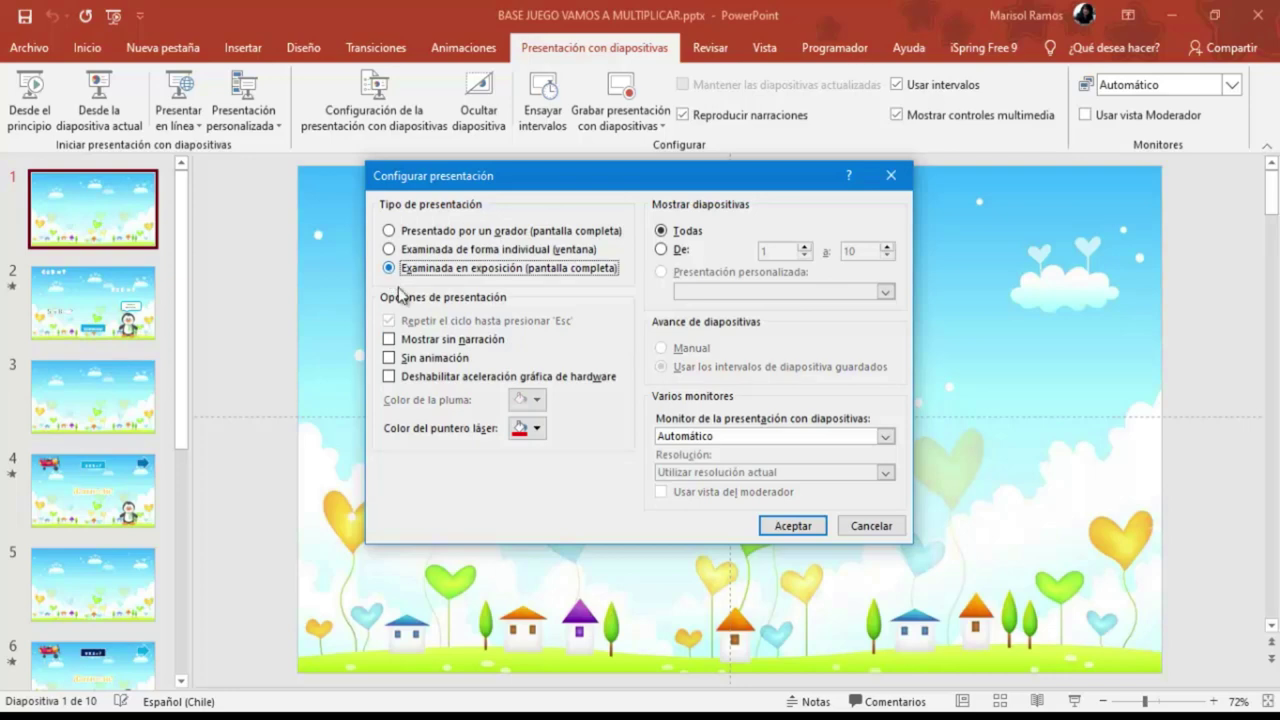
{"action": "left_click", "coordinate": [807, 530]}
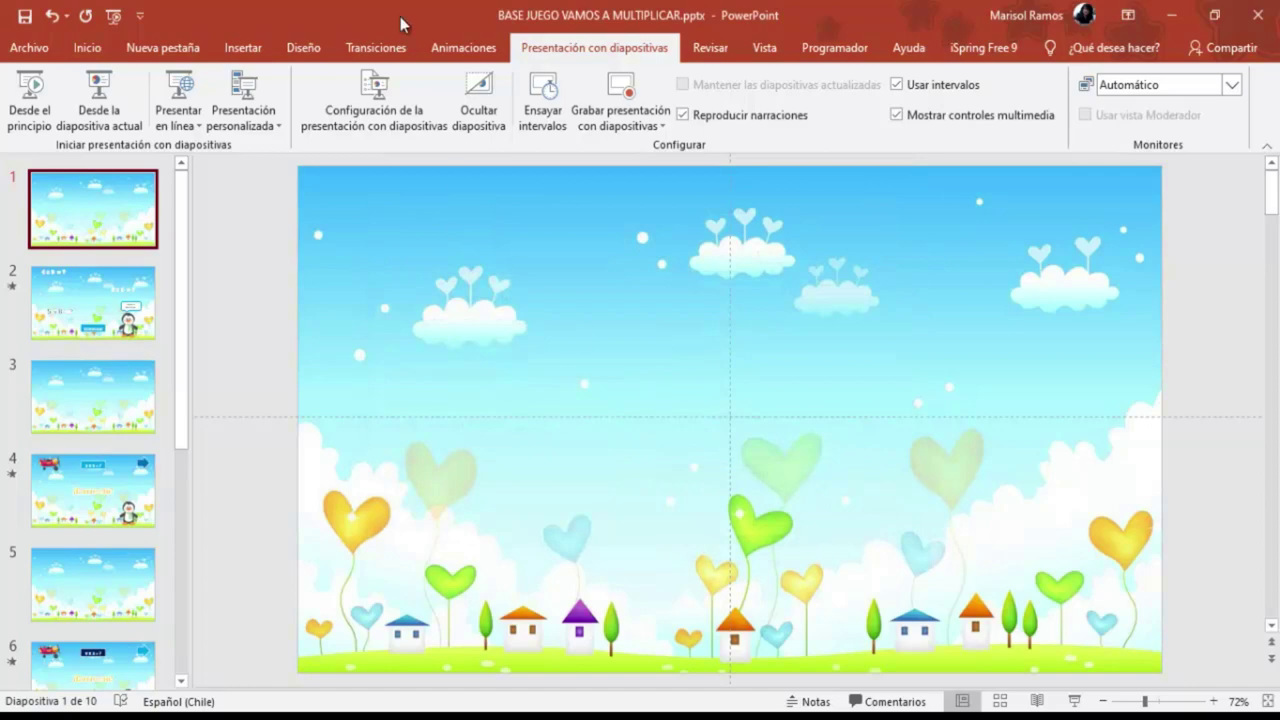
{"action": "left_click", "coordinate": [375, 47]}
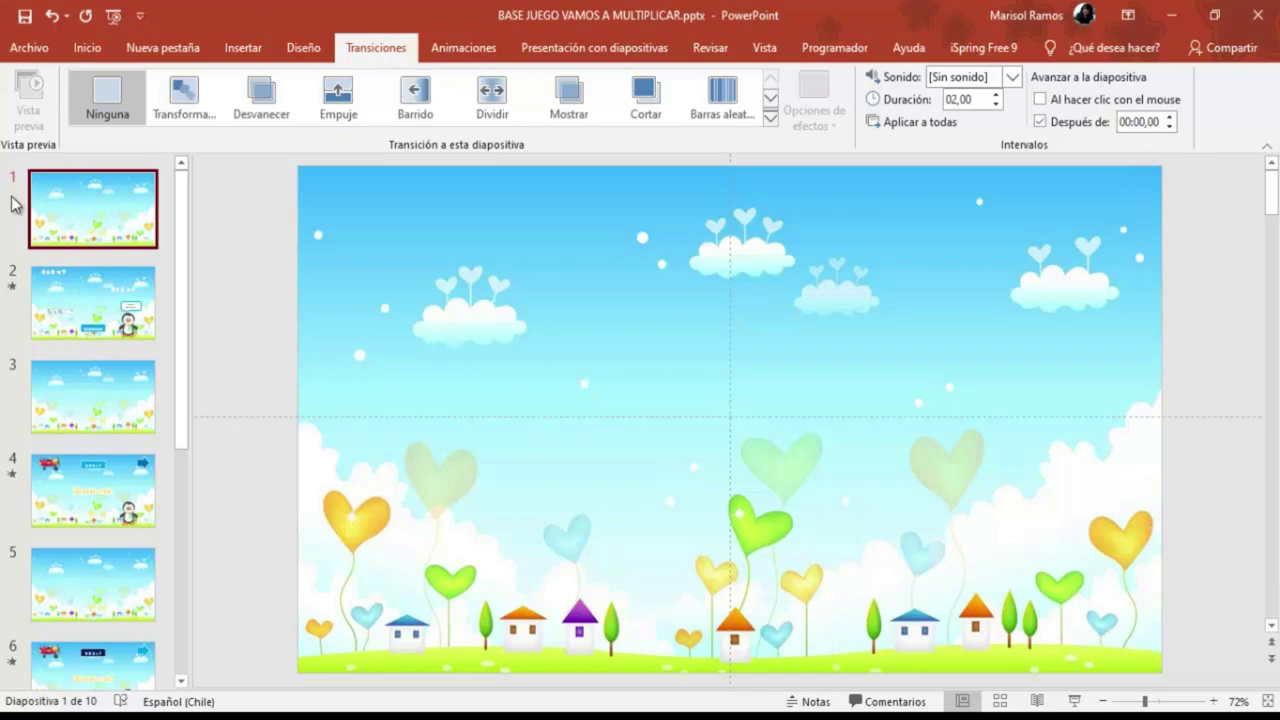
Open slide 2 and select its Comenzar button.
{"action": "left_click", "coordinate": [77, 305]}
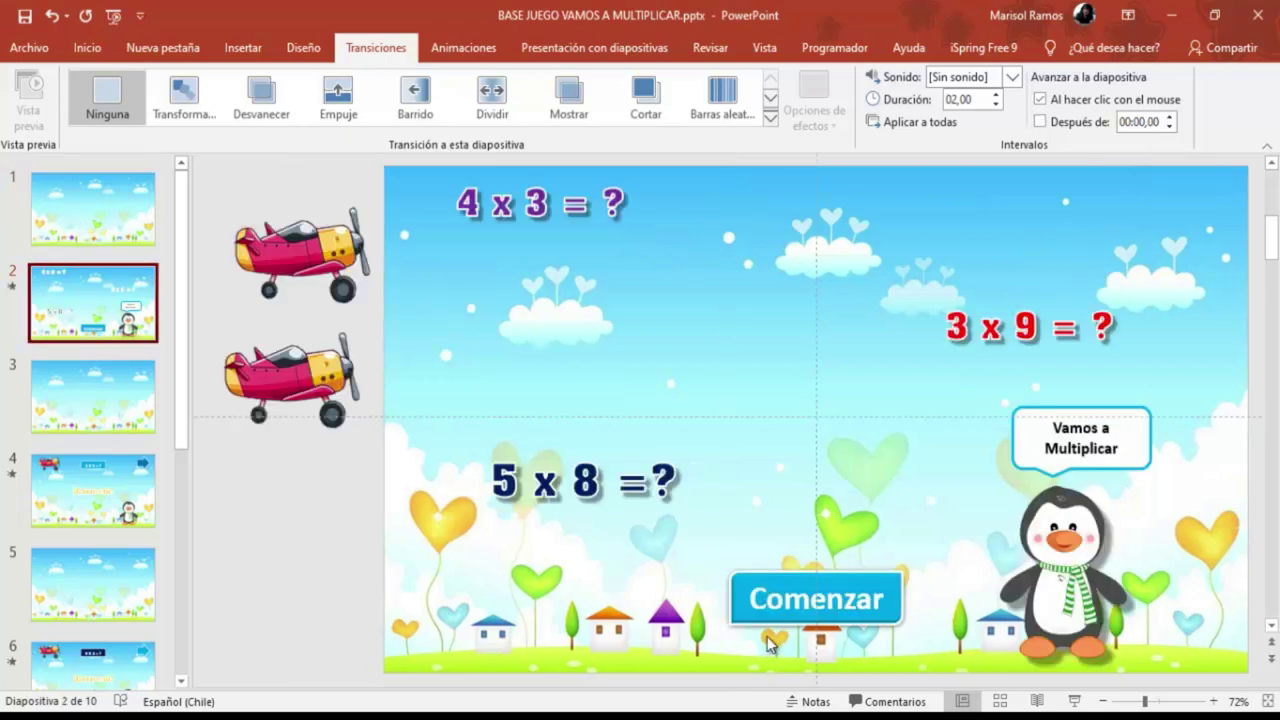
{"action": "left_click", "coordinate": [898, 585]}
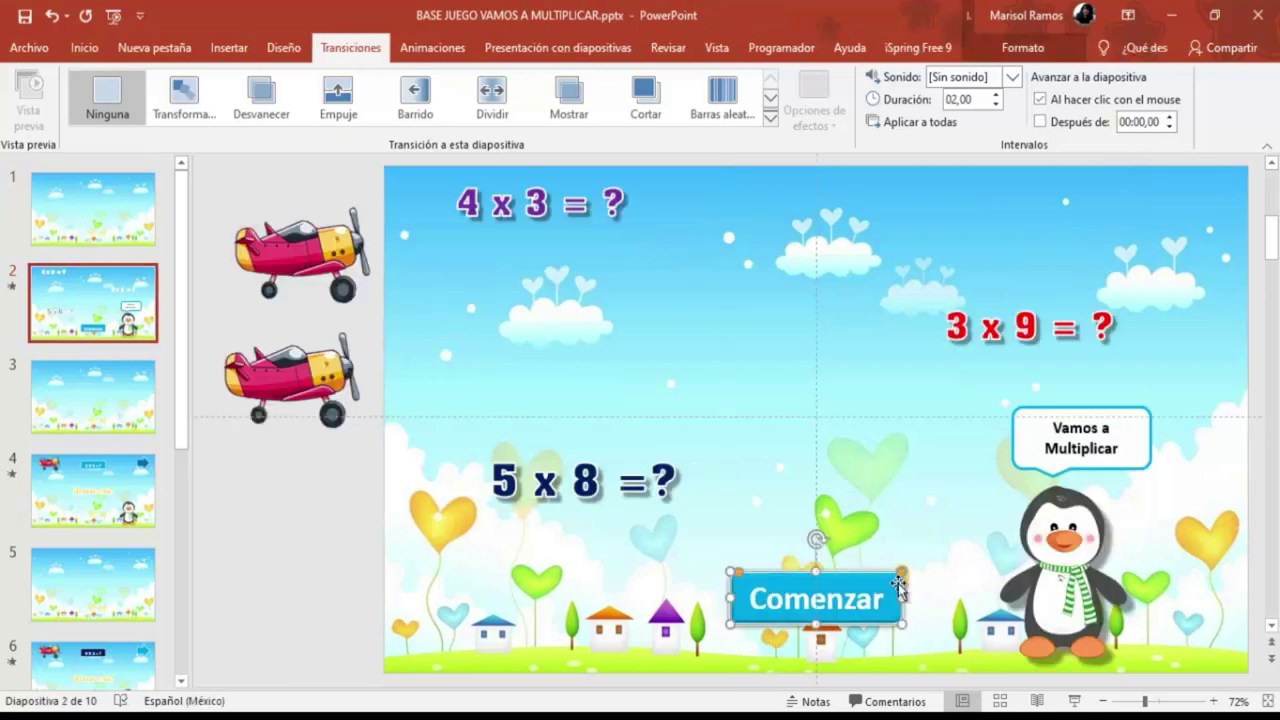
{"action": "left_click", "coordinate": [232, 50]}
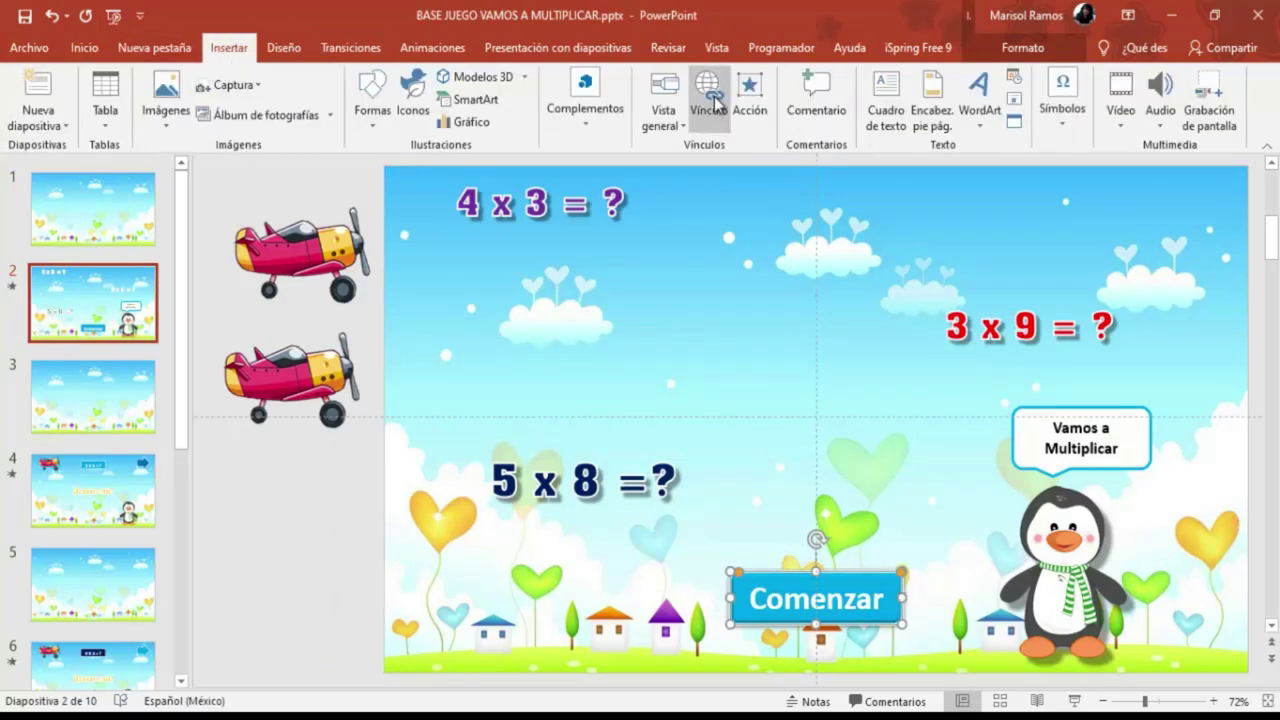
Give Comenzar the action Hipervínculo a Diapositiva 3, then open slide 3.
{"action": "left_click", "coordinate": [752, 100]}
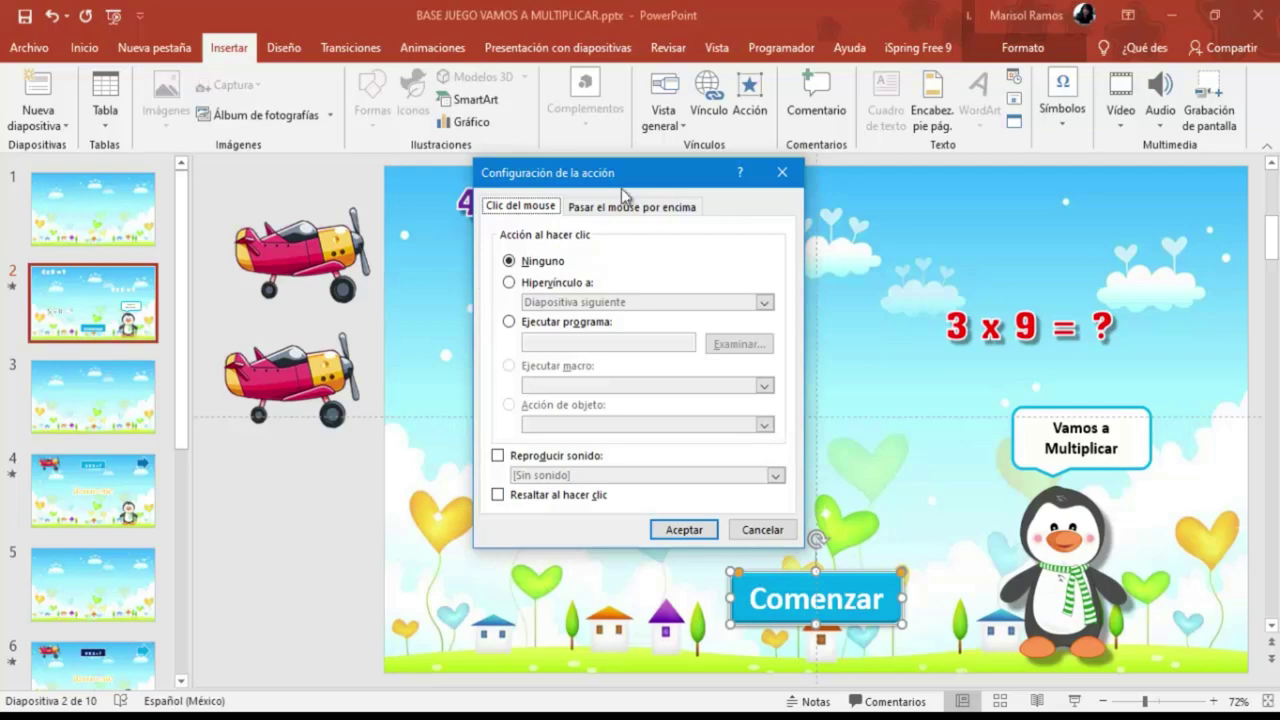
{"action": "left_click_drag", "start_coordinate": [654, 183], "coordinate": [647, 168]}
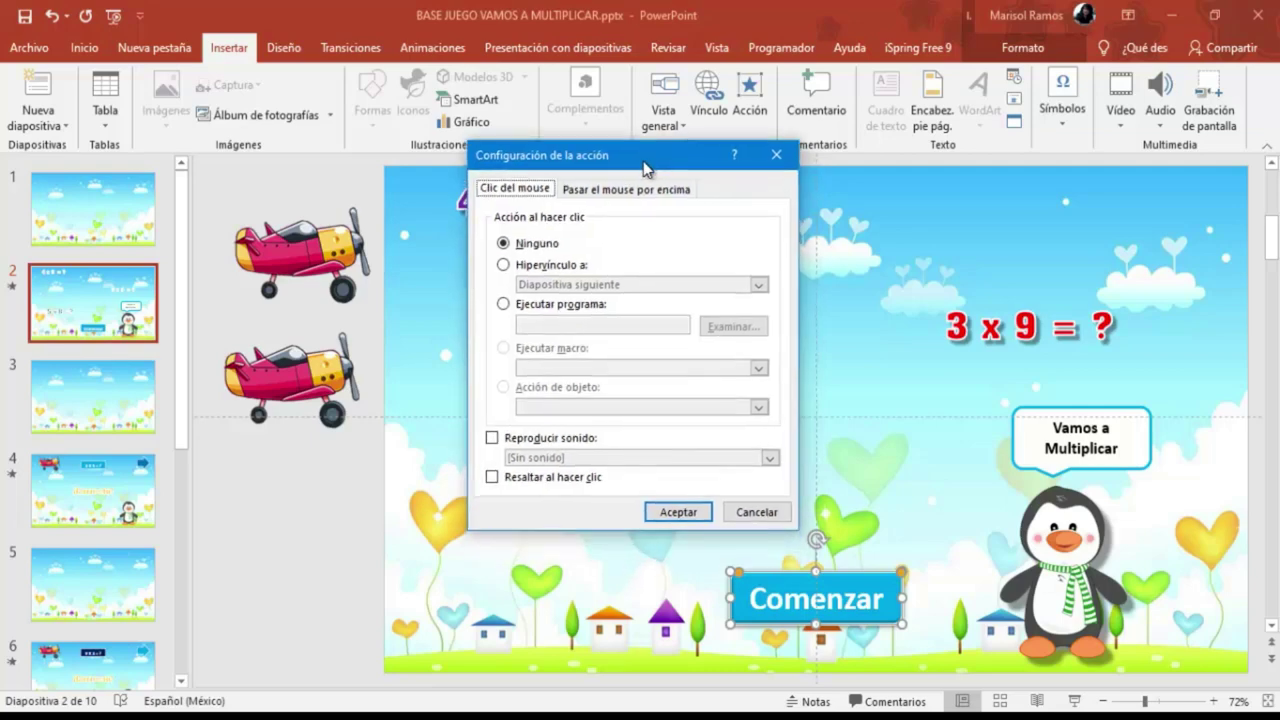
{"action": "left_click", "coordinate": [505, 266]}
{"action": "left_click", "coordinate": [760, 285]}
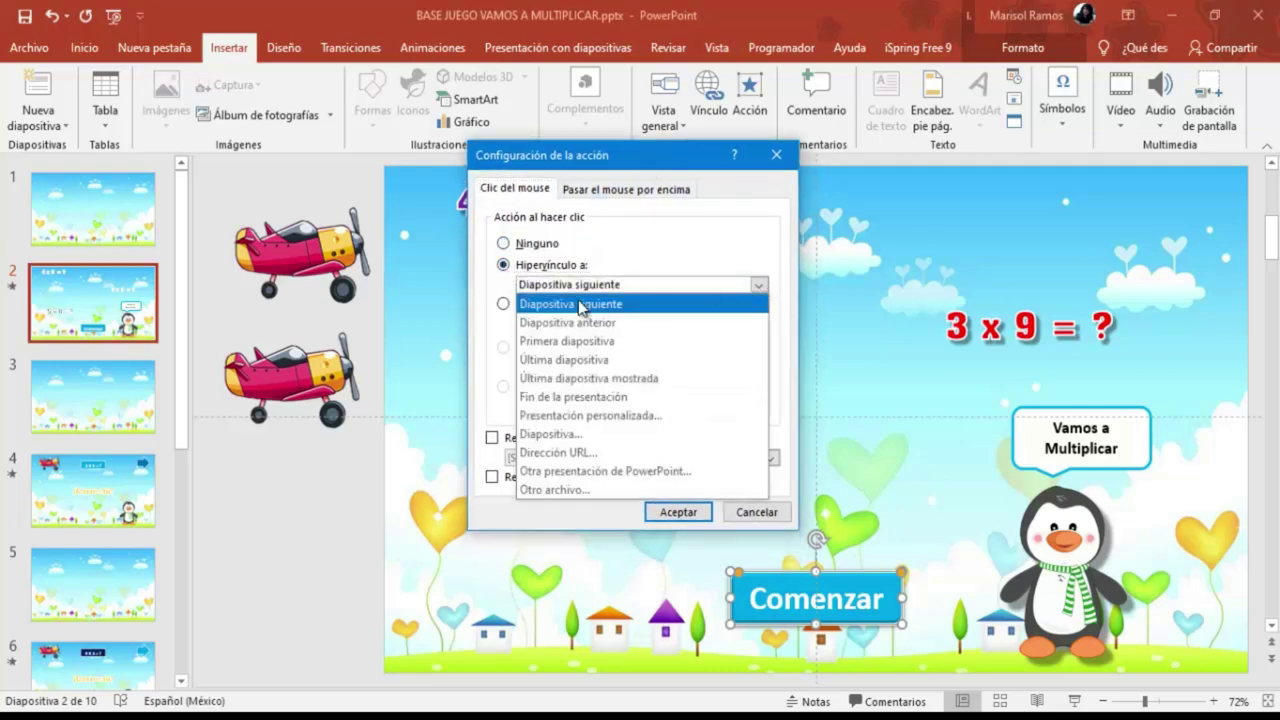
{"action": "left_click", "coordinate": [545, 430]}
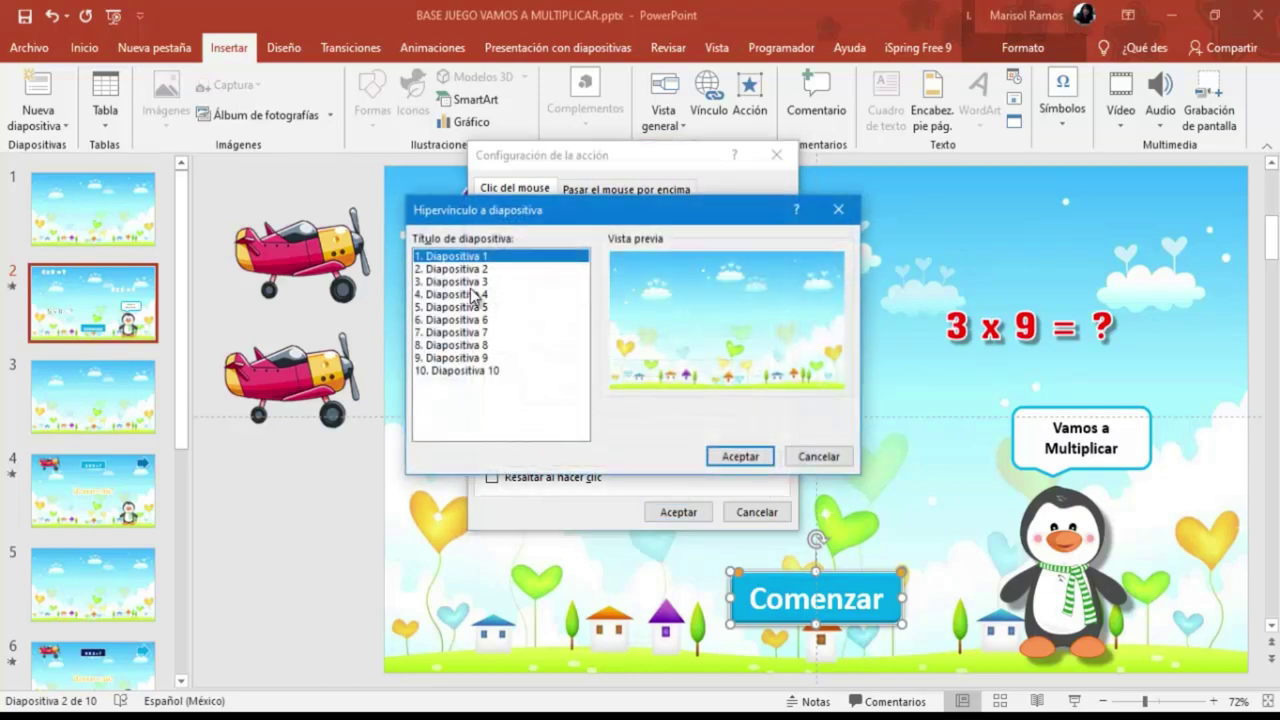
{"action": "left_click", "coordinate": [470, 282]}
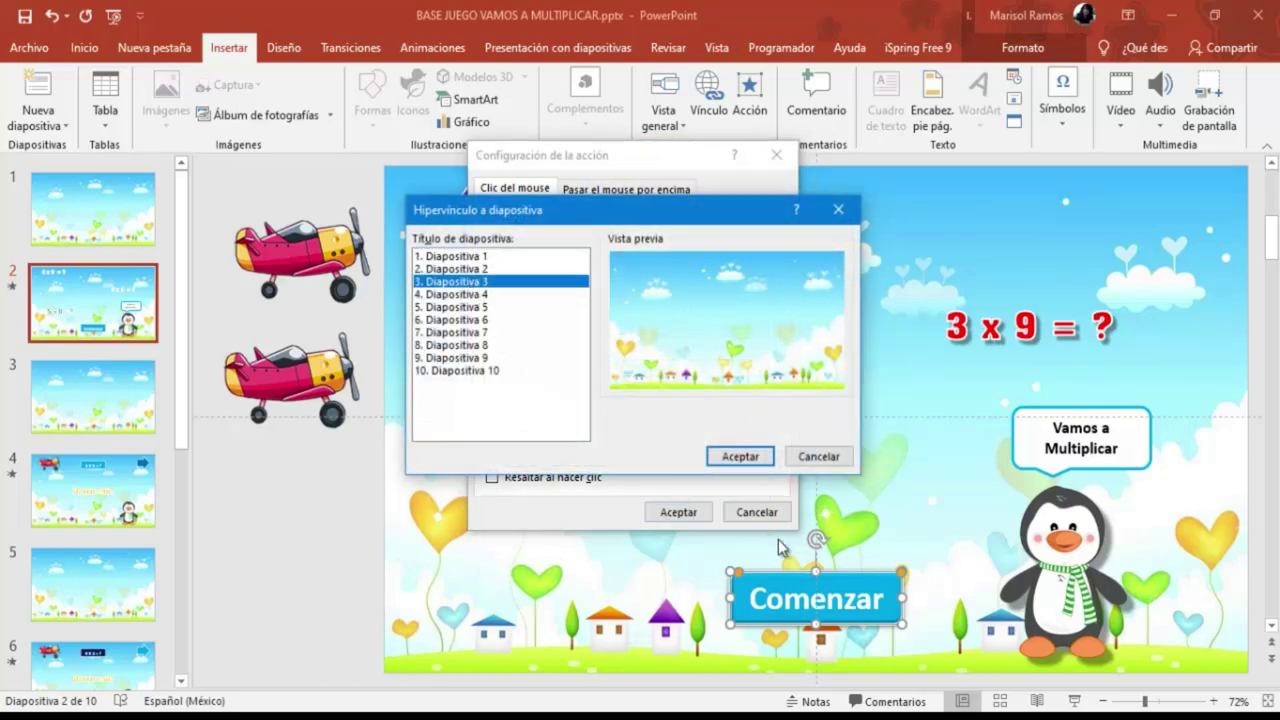
{"action": "left_click", "coordinate": [740, 456]}
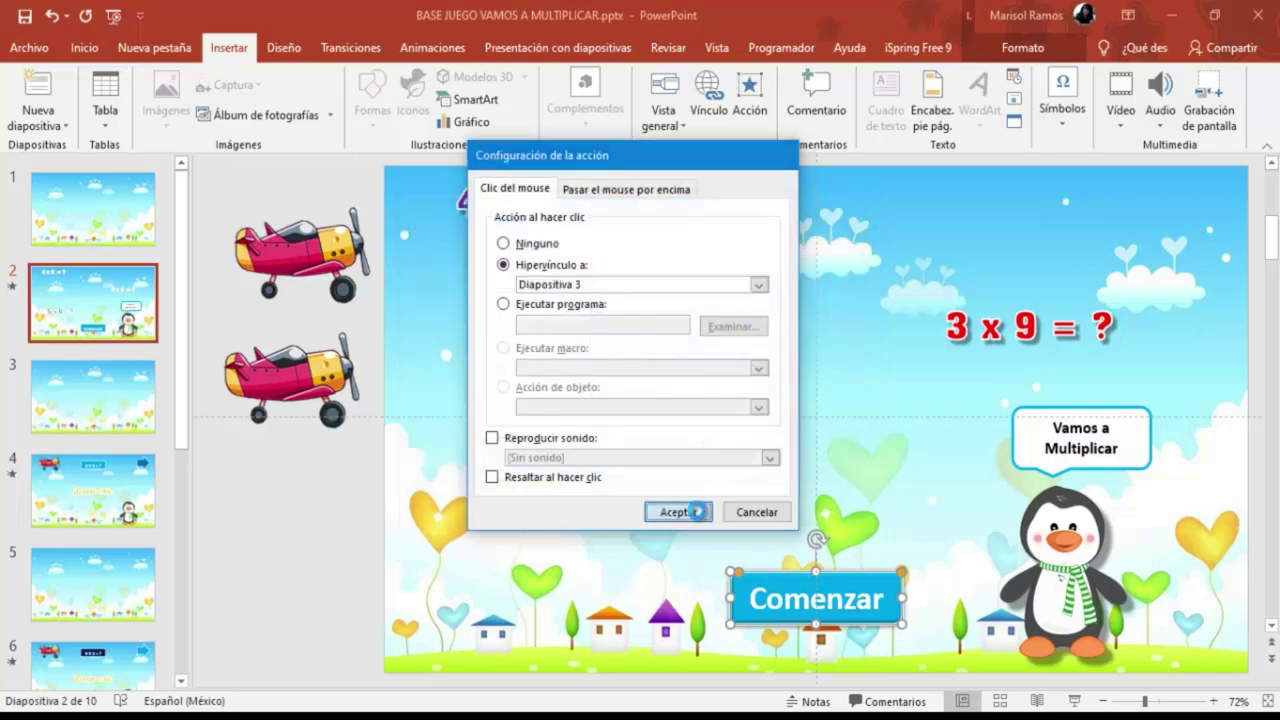
{"action": "left_click", "coordinate": [700, 512]}
{"action": "left_click", "coordinate": [90, 393]}
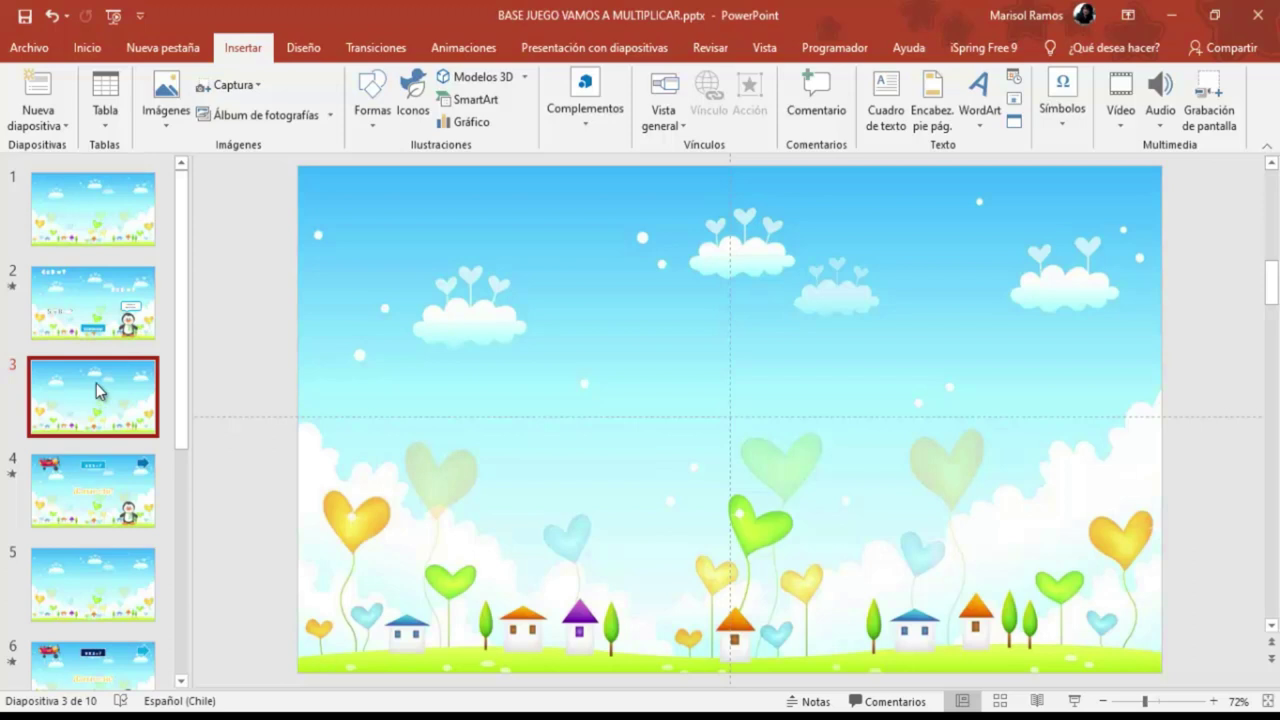
Uncheck 'Al hacer clic con el mouse' on slide 3, then select slide 8's Inicio button.
{"action": "left_click", "coordinate": [375, 45]}
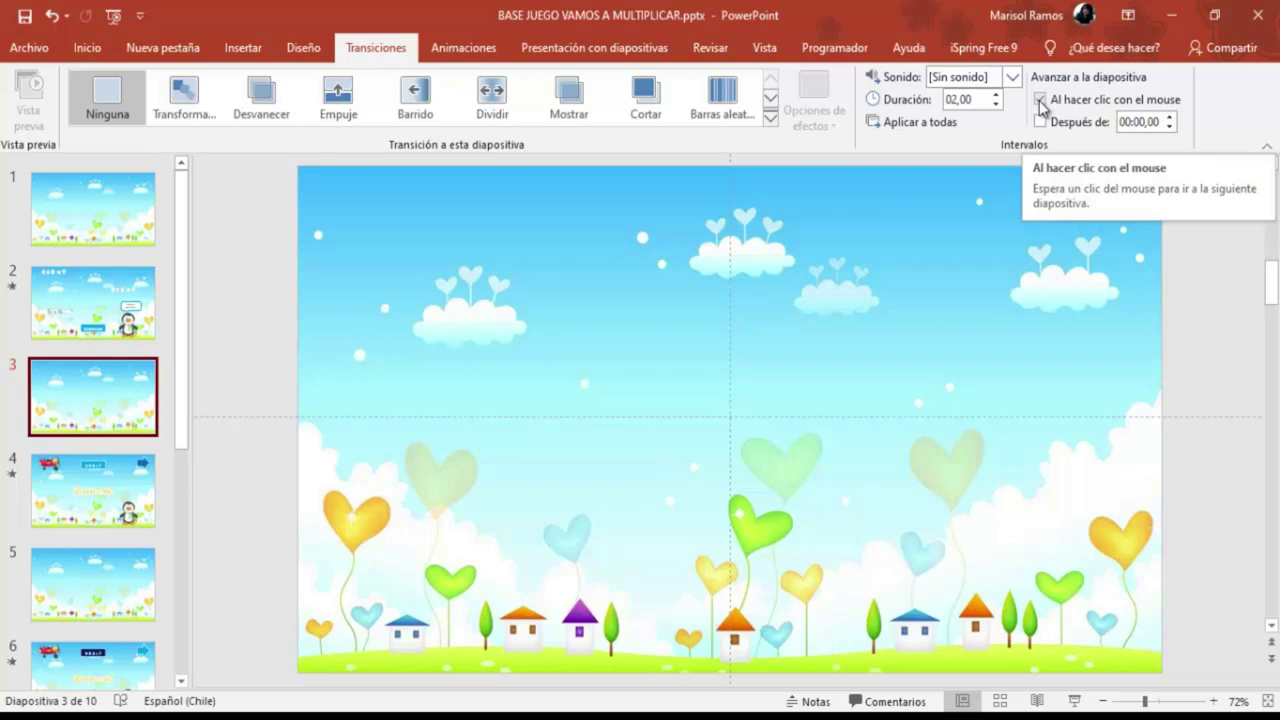
{"action": "left_click", "coordinate": [1041, 100]}
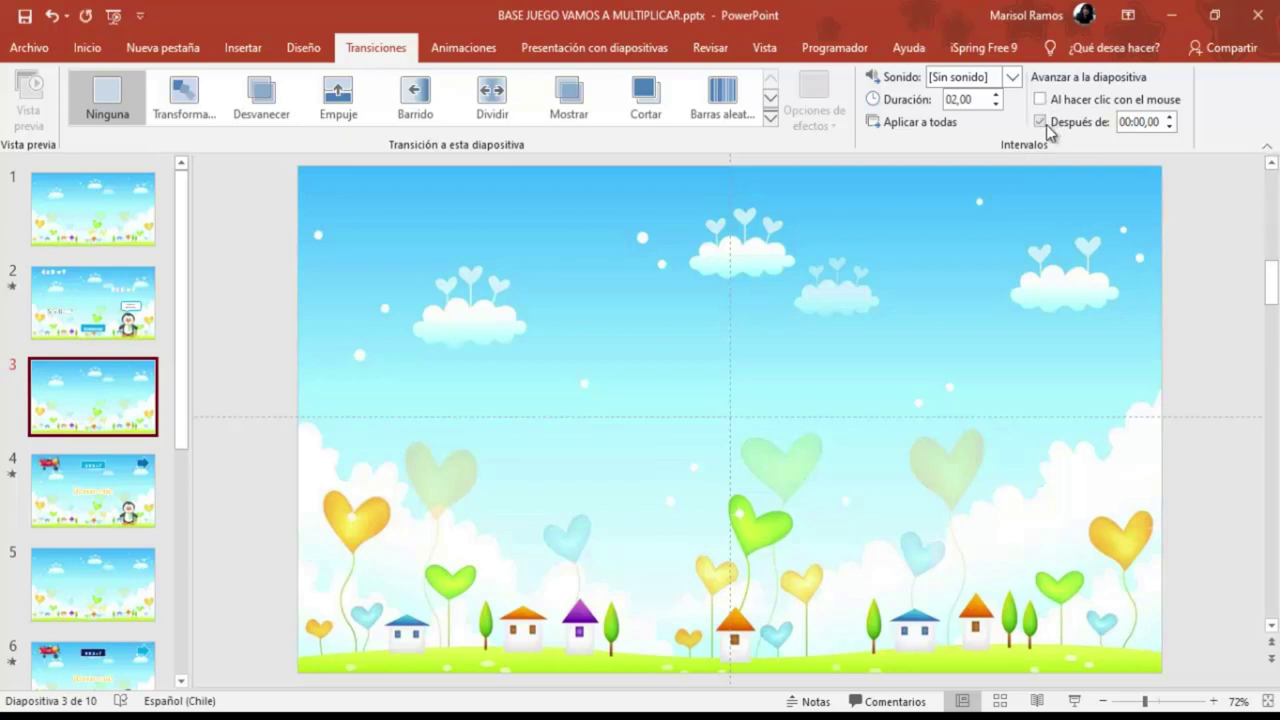
{"action": "scroll", "coordinate": [93, 477], "scroll_direction": "down", "scroll_amount": 2}
{"action": "scroll", "coordinate": [93, 477], "scroll_direction": "down", "scroll_amount": 1}
{"action": "scroll", "coordinate": [93, 477], "scroll_direction": "down", "scroll_amount": 3}
{"action": "left_click", "coordinate": [68, 436]}
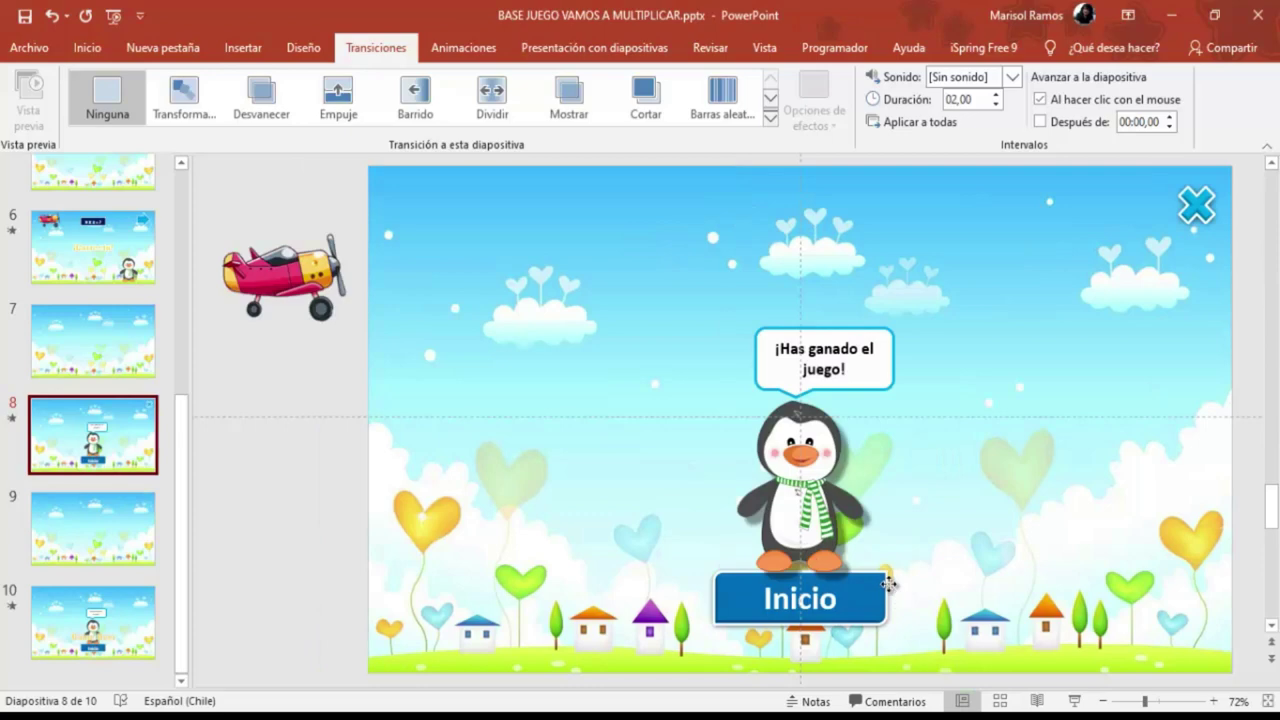
{"action": "left_click", "coordinate": [888, 584]}
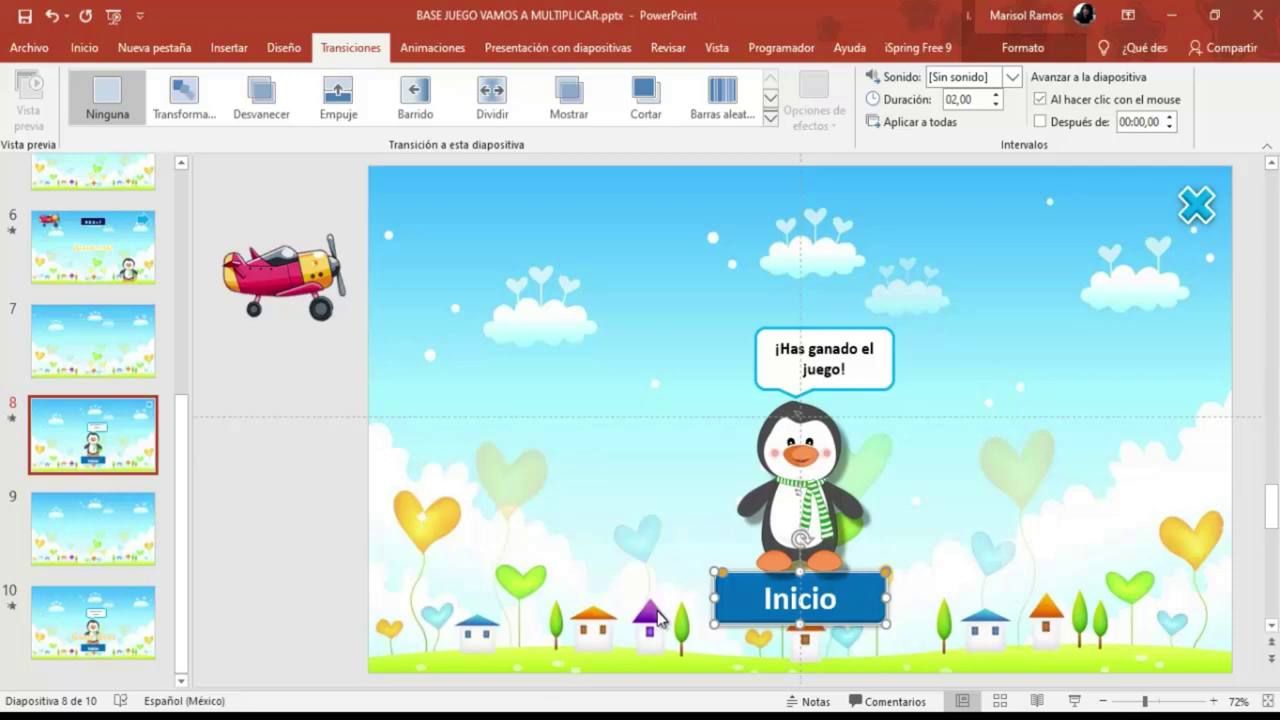
Give slide 8's Inicio button the action Hipervínculo a Diapositiva 1, then open slide 10.
{"action": "left_click", "coordinate": [229, 47]}
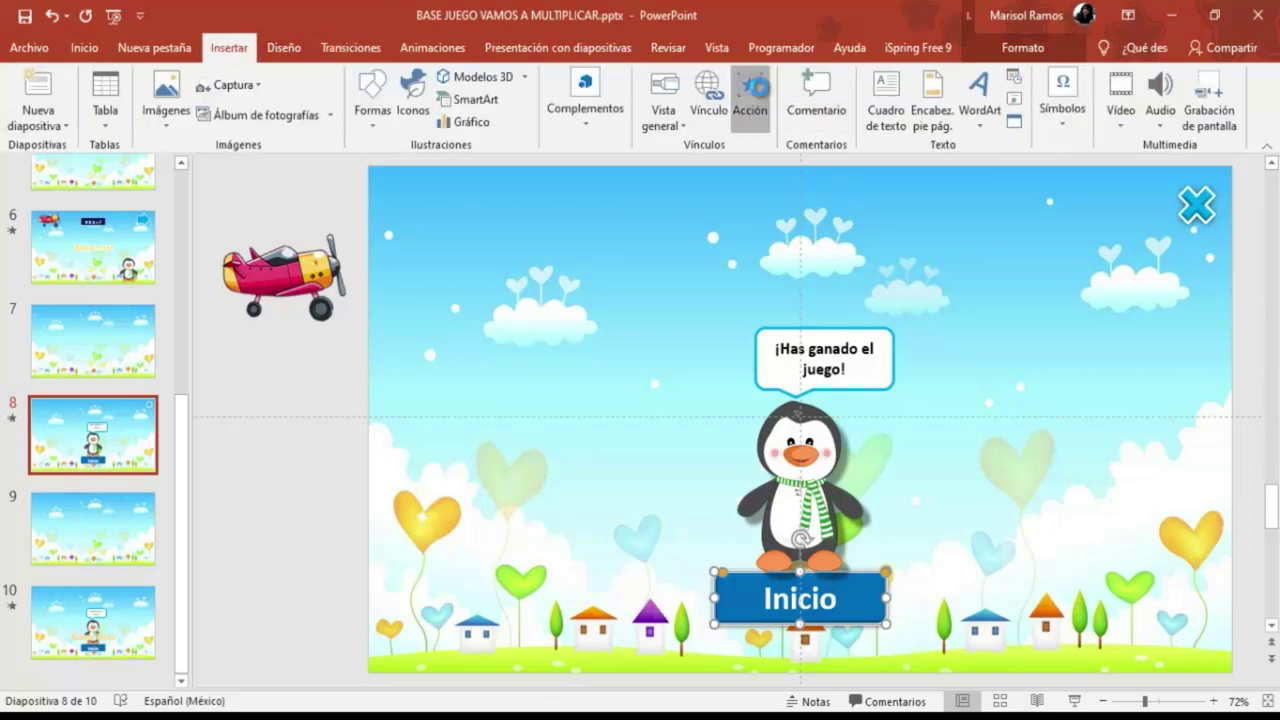
{"action": "left_click", "coordinate": [750, 100]}
{"action": "left_click", "coordinate": [514, 286]}
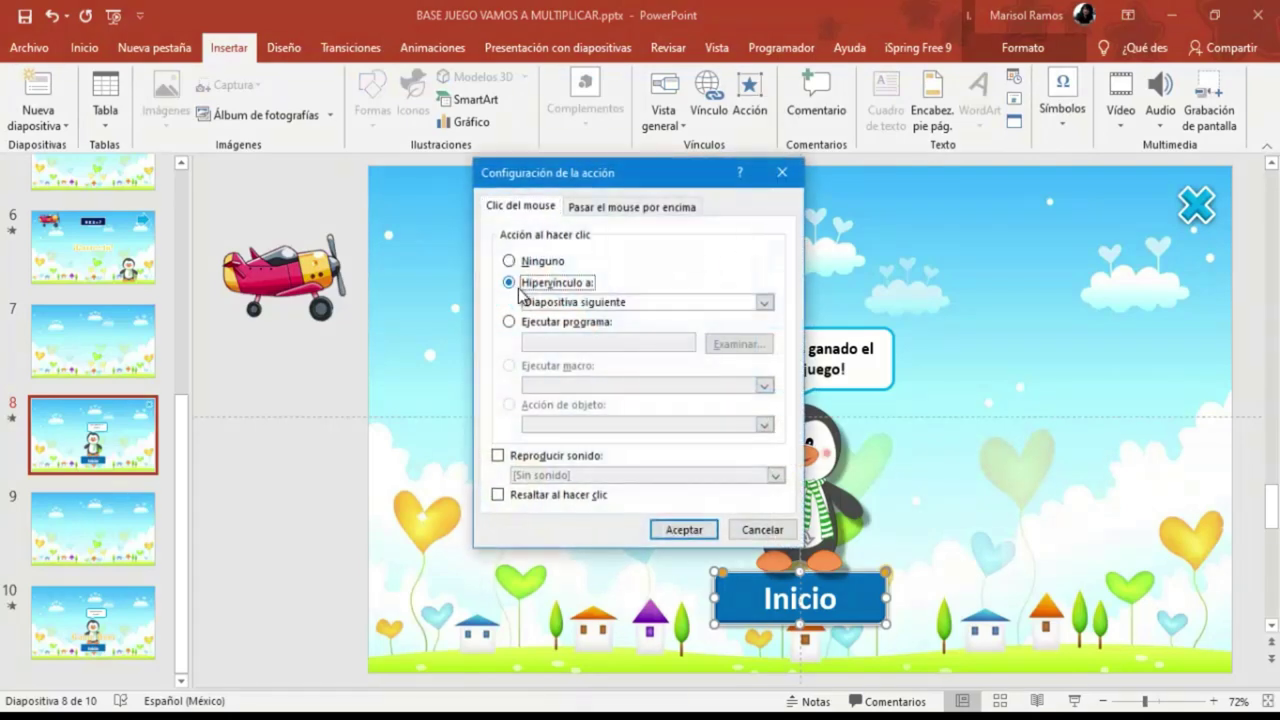
{"action": "left_click", "coordinate": [764, 302]}
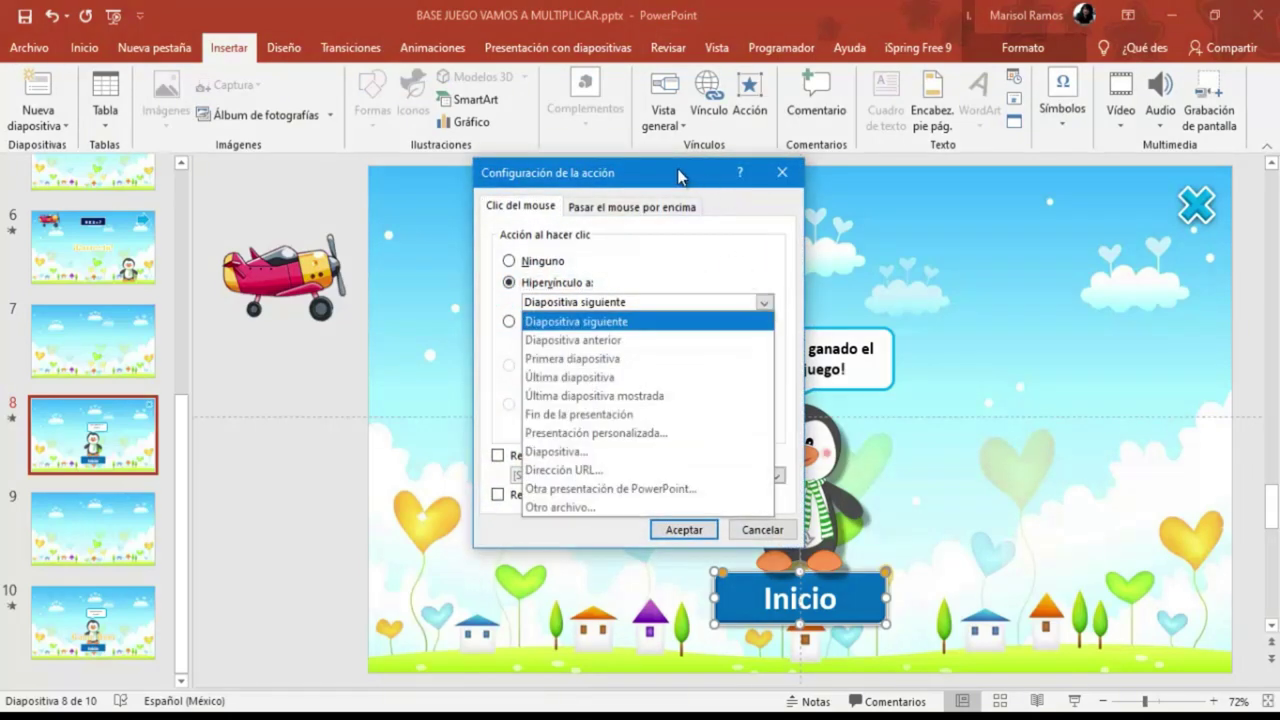
{"action": "left_click_drag", "start_coordinate": [683, 172], "coordinate": [703, 150]}
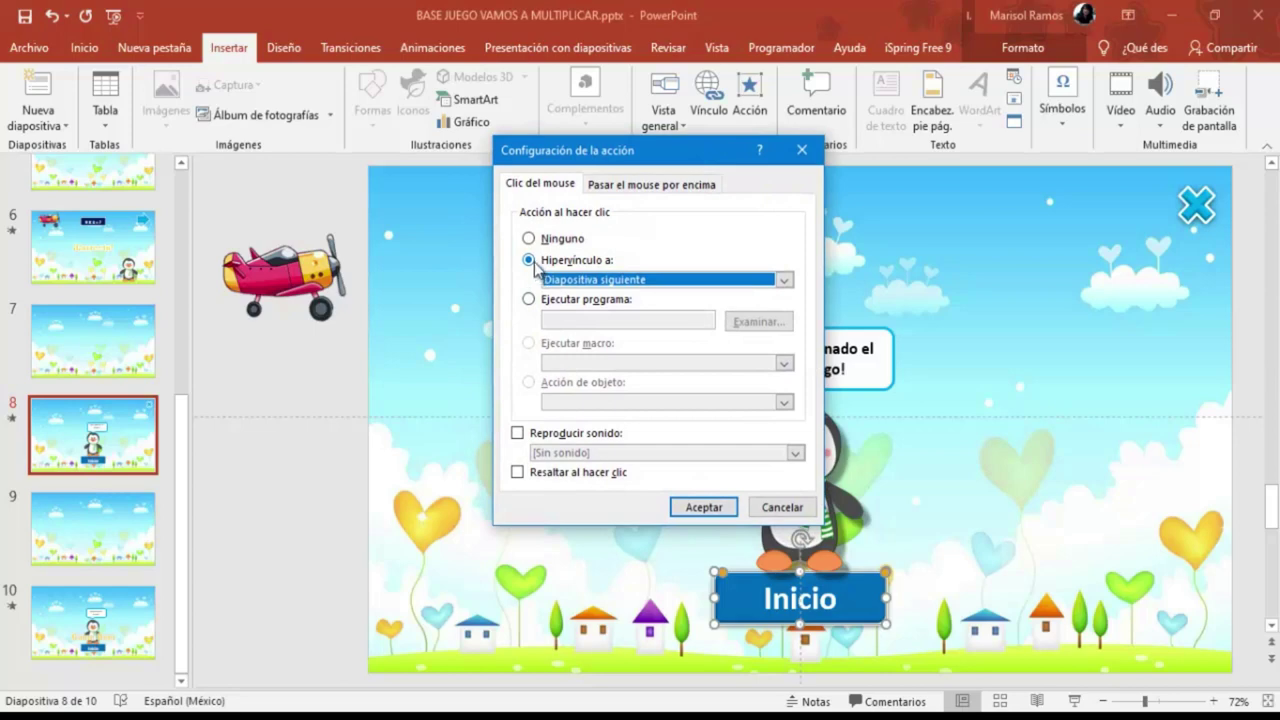
{"action": "left_click", "coordinate": [785, 280]}
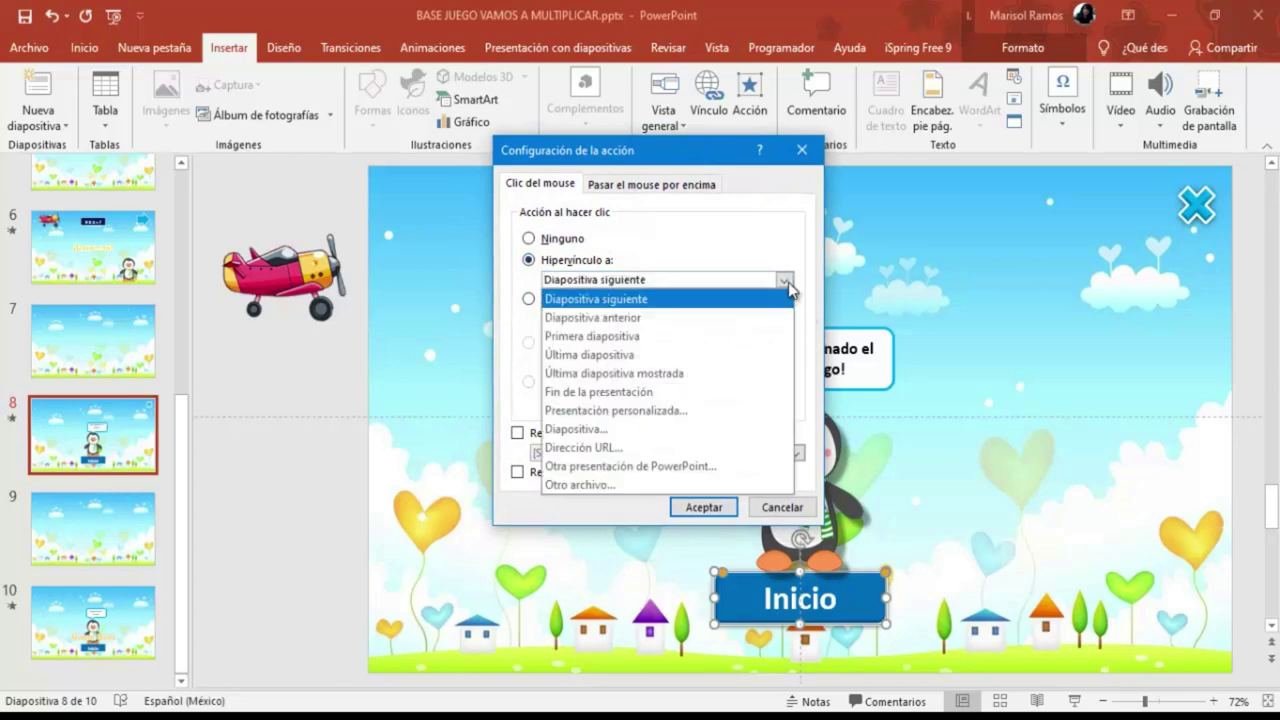
{"action": "left_click", "coordinate": [572, 429]}
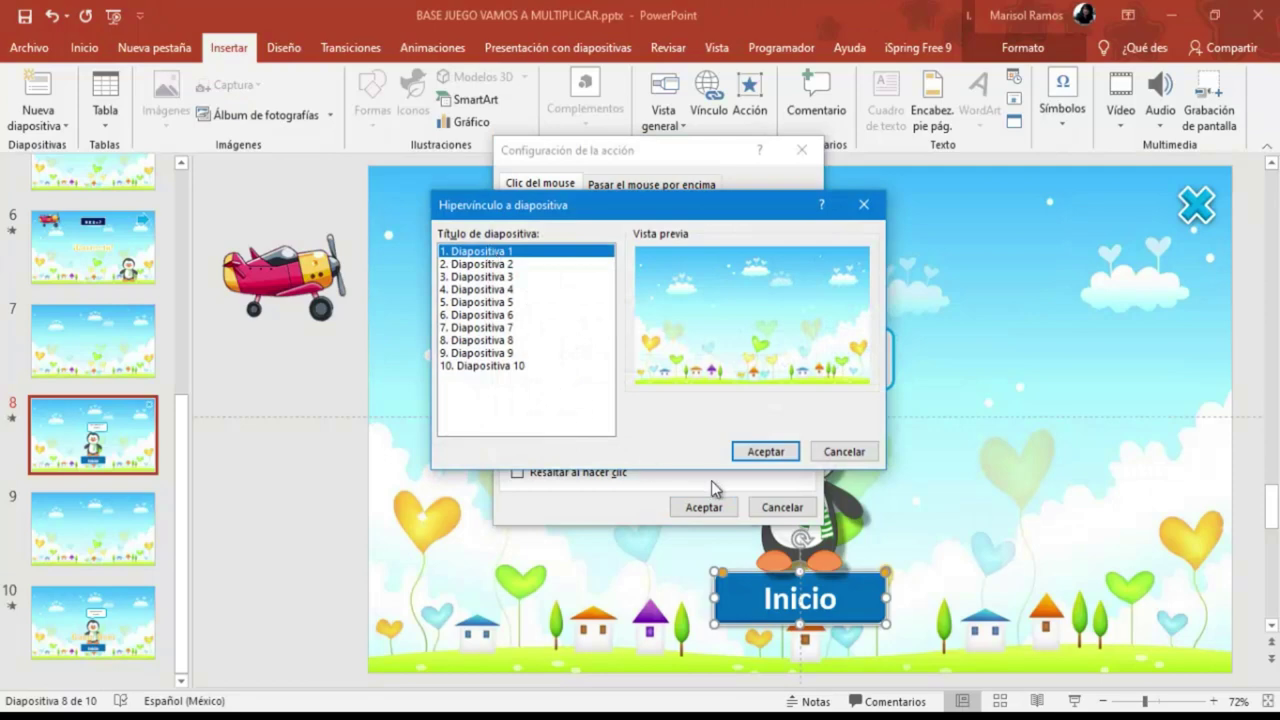
{"action": "left_click", "coordinate": [763, 451]}
{"action": "left_click", "coordinate": [704, 507]}
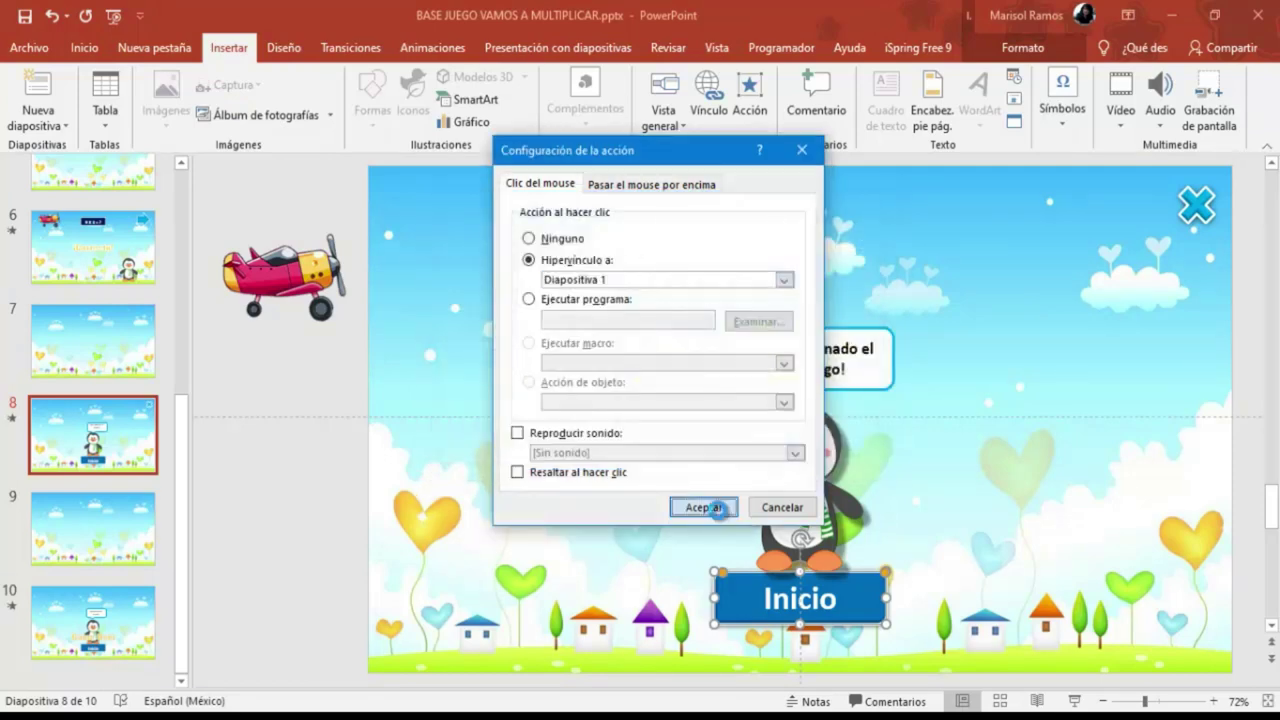
{"action": "left_click", "coordinate": [66, 640]}
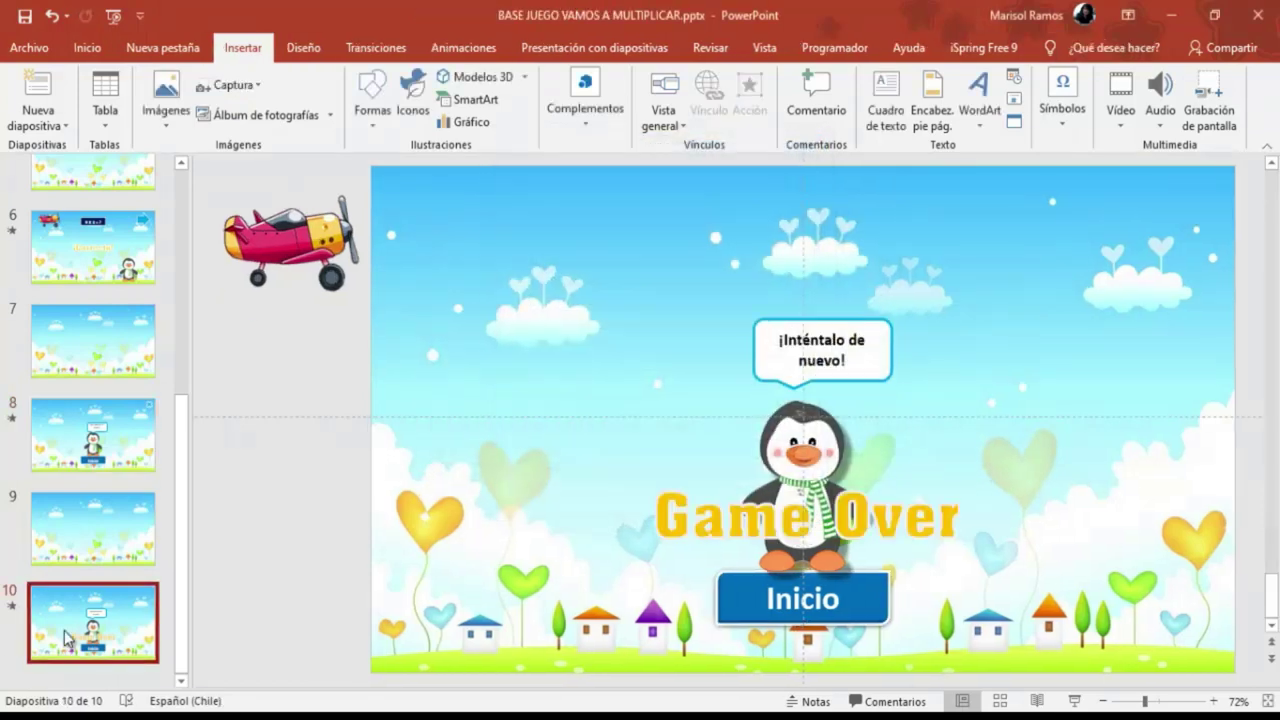
Select slide 10's Inicio button and set its action to Hipervínculo a Diapositiva 1.
{"action": "left_click", "coordinate": [880, 592]}
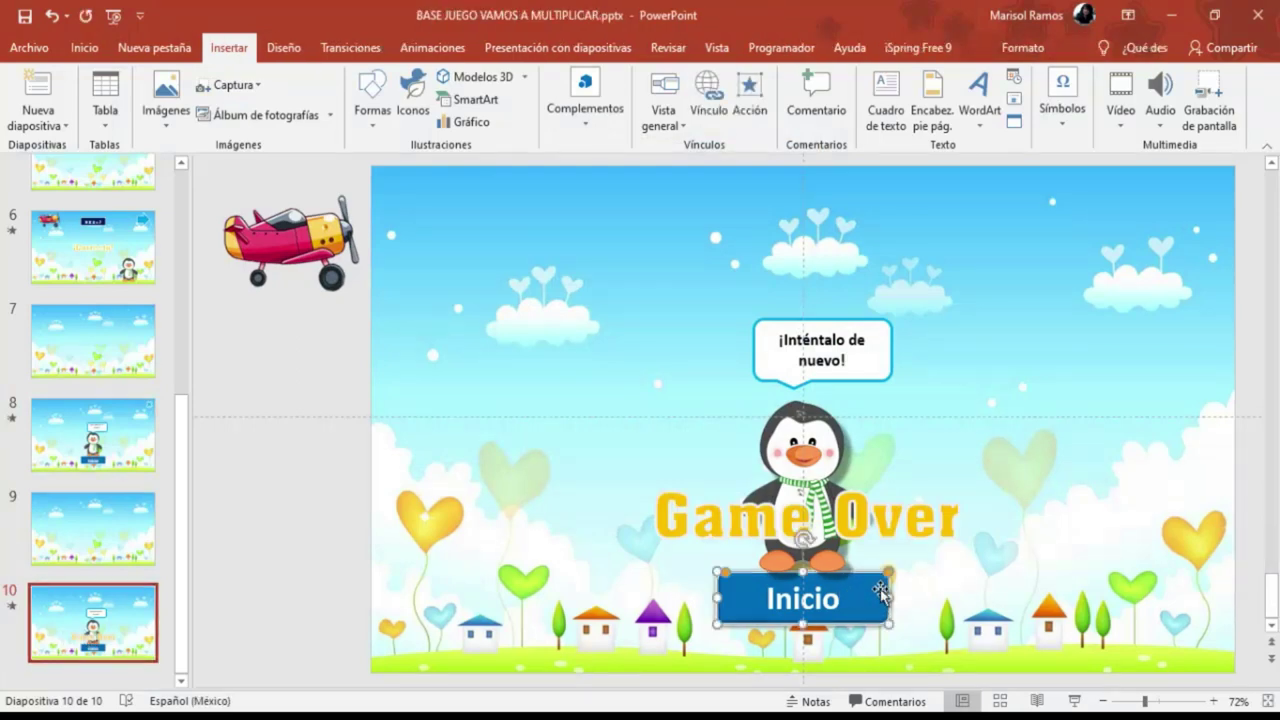
{"action": "left_click", "coordinate": [756, 92]}
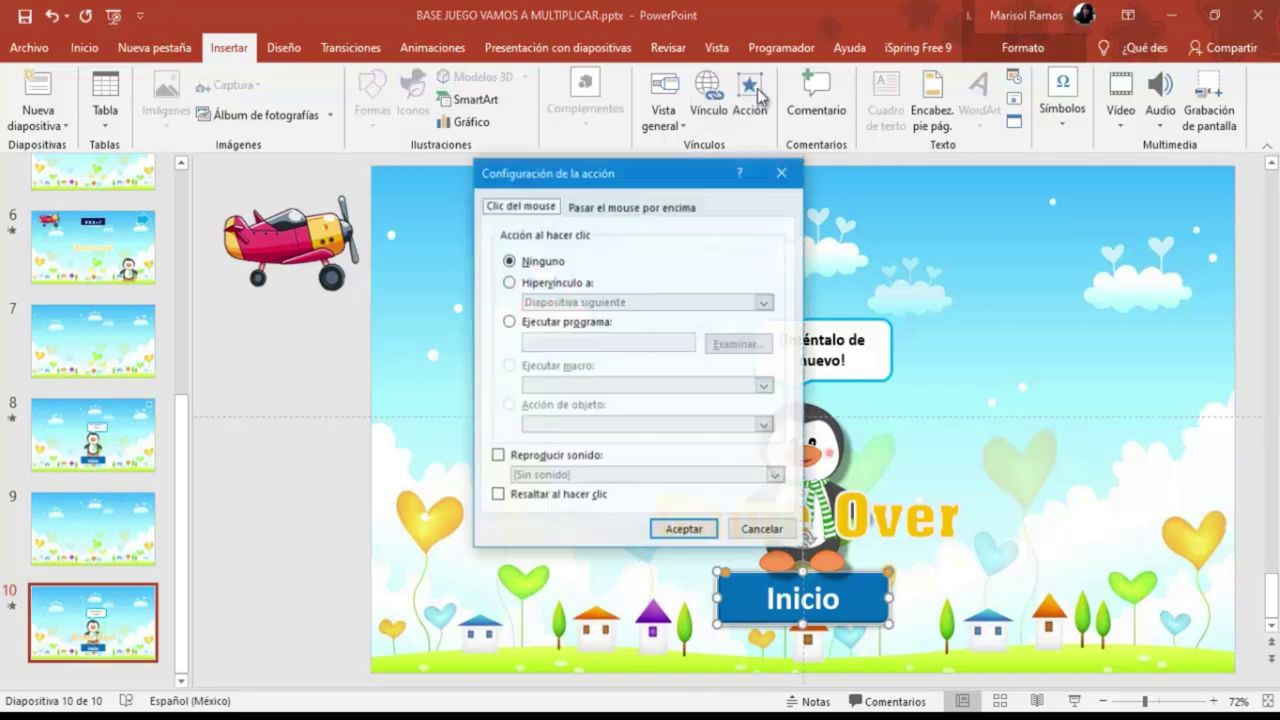
{"action": "left_click", "coordinate": [509, 283]}
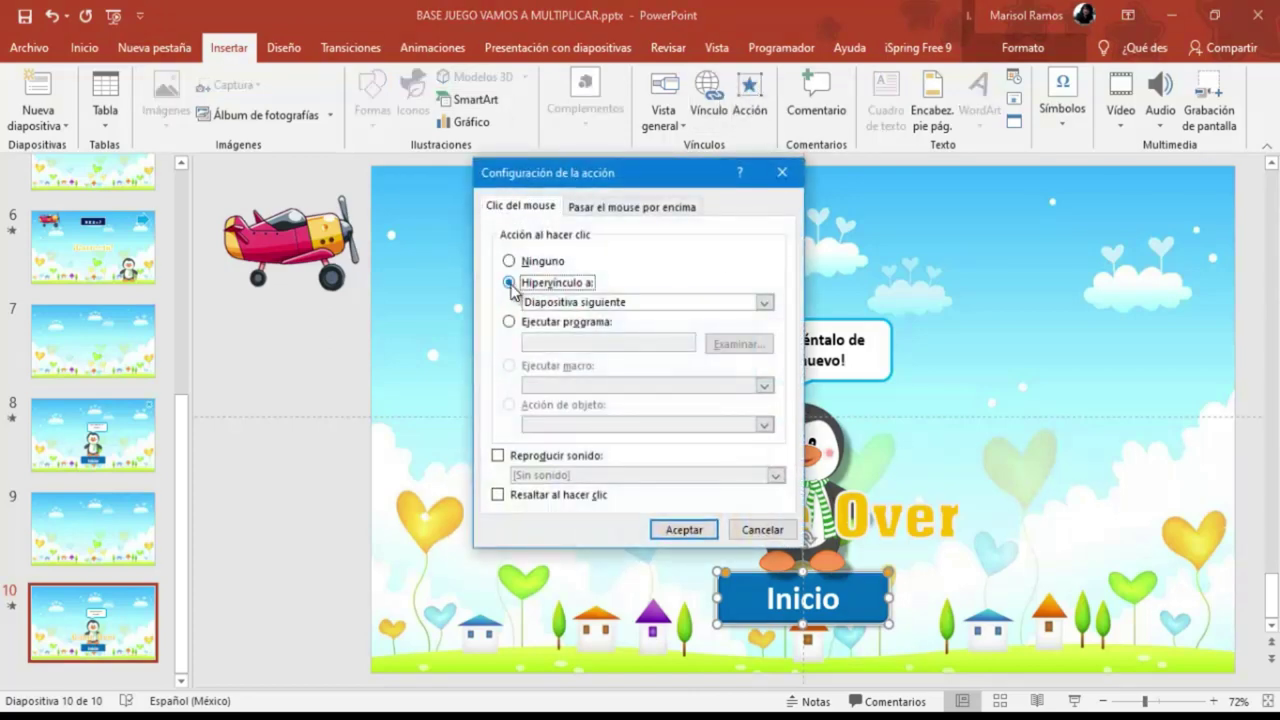
{"action": "left_click", "coordinate": [766, 303]}
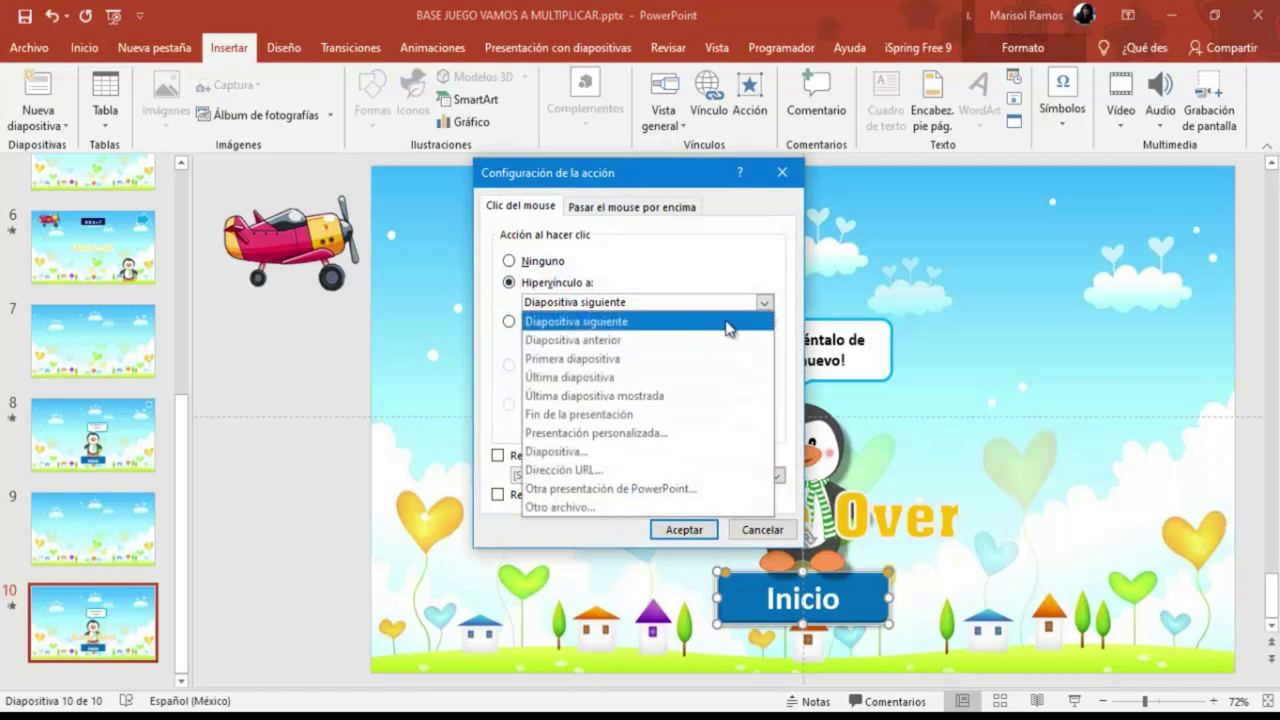
{"action": "left_click", "coordinate": [540, 456]}
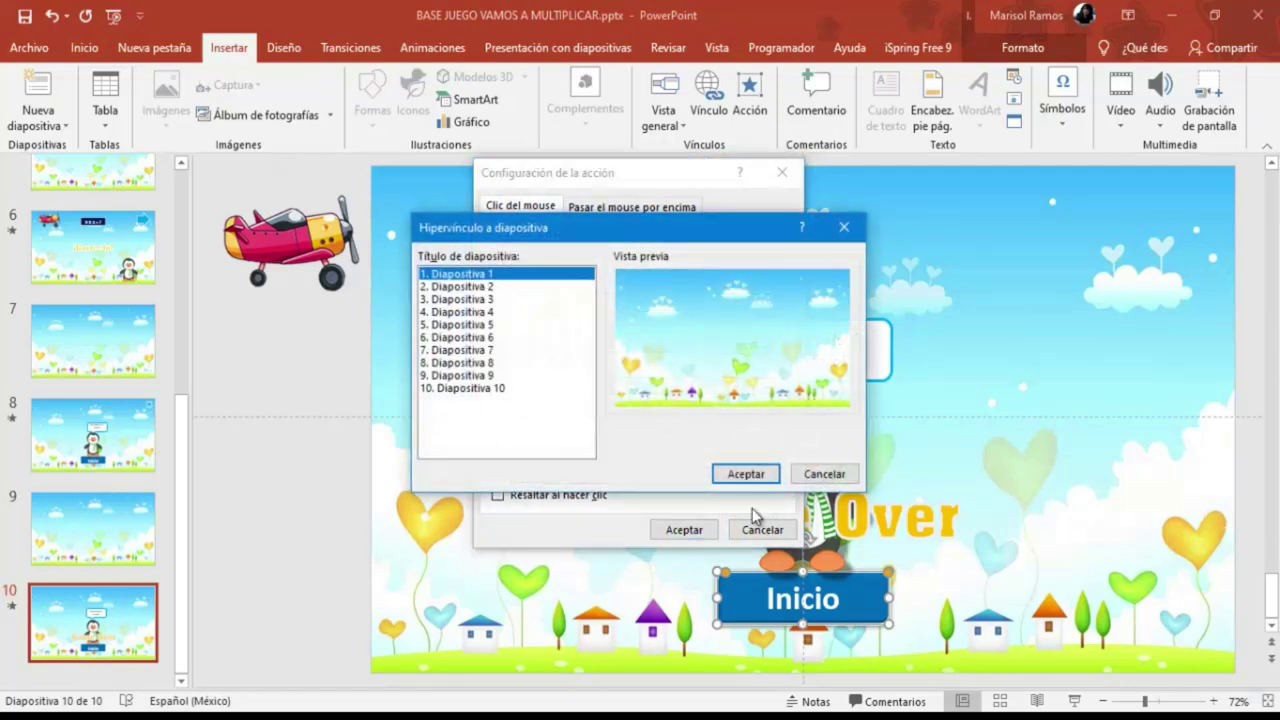
{"action": "left_click", "coordinate": [746, 475]}
{"action": "left_click", "coordinate": [686, 530]}
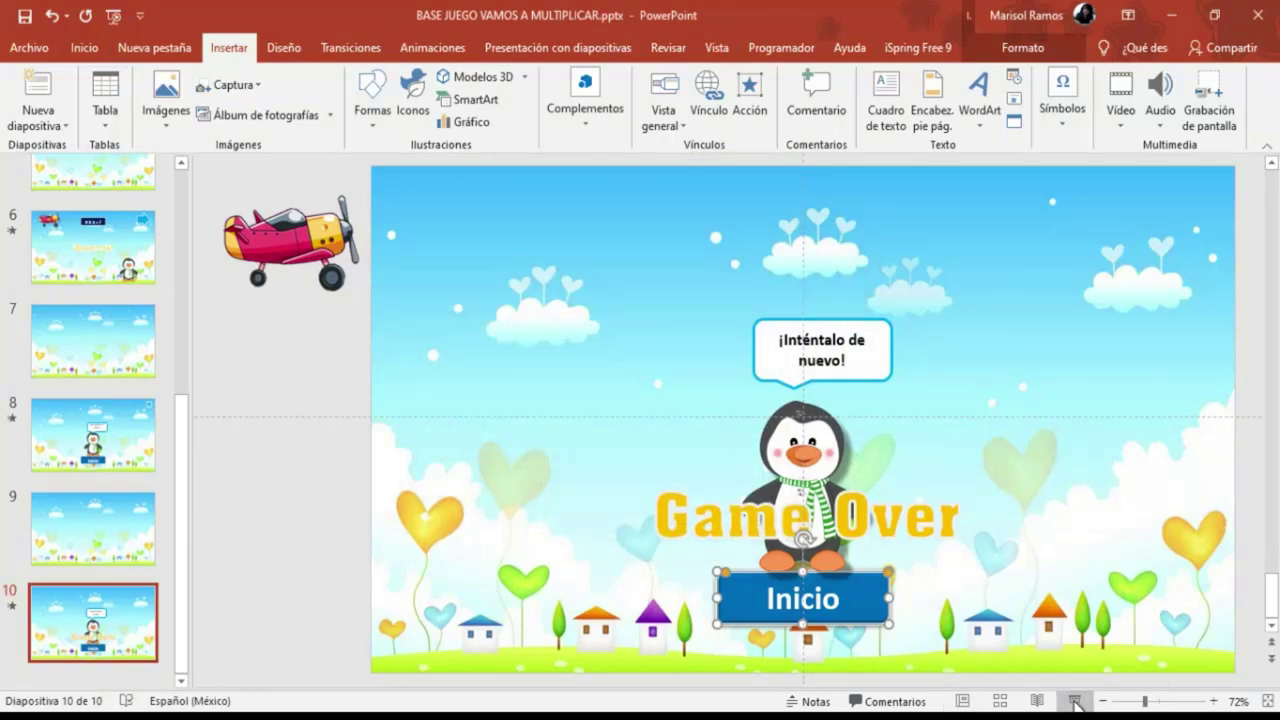
{"action": "left_click", "coordinate": [1074, 701]}
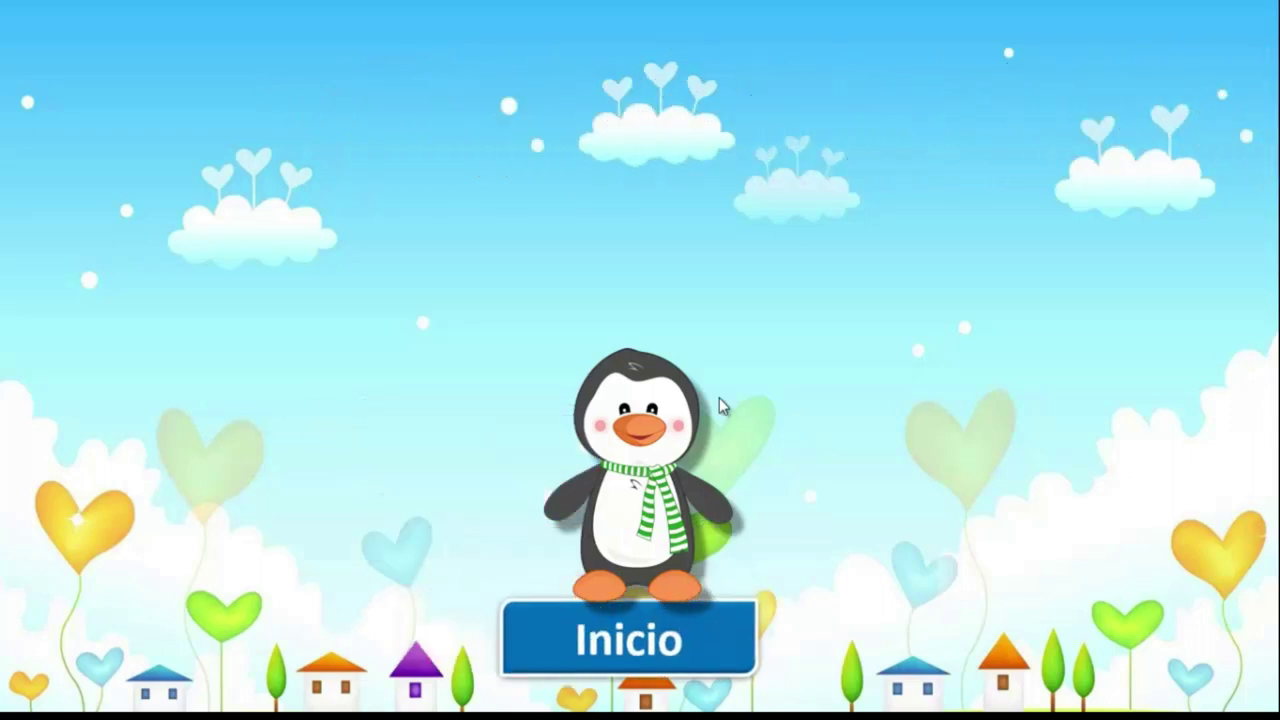
Test the Inicio link in the slide show, then exit back to editing.
{"action": "left_click", "coordinate": [661, 640]}
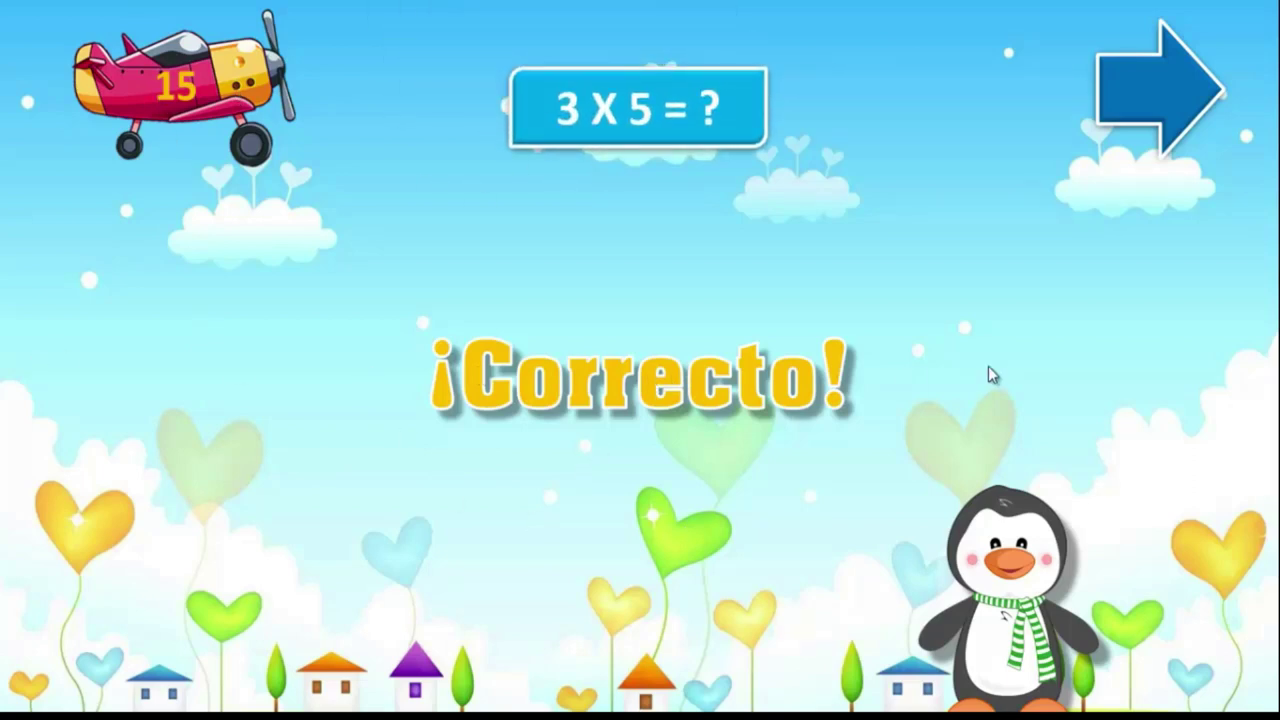
{"action": "key", "text": "Escape"}
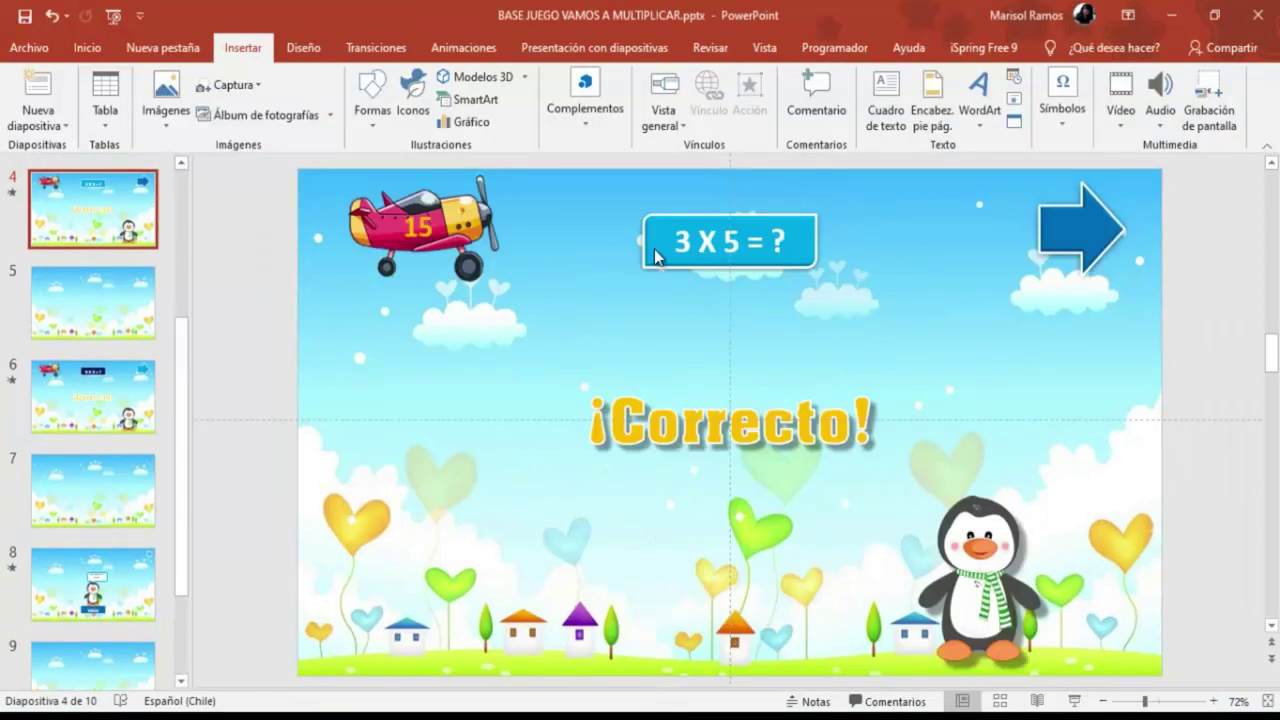
Return to slide 4 and inspect how the 15 airplane picture and label are grouped.
{"action": "scroll", "coordinate": [60, 330], "scroll_direction": "up", "scroll_amount": 5}
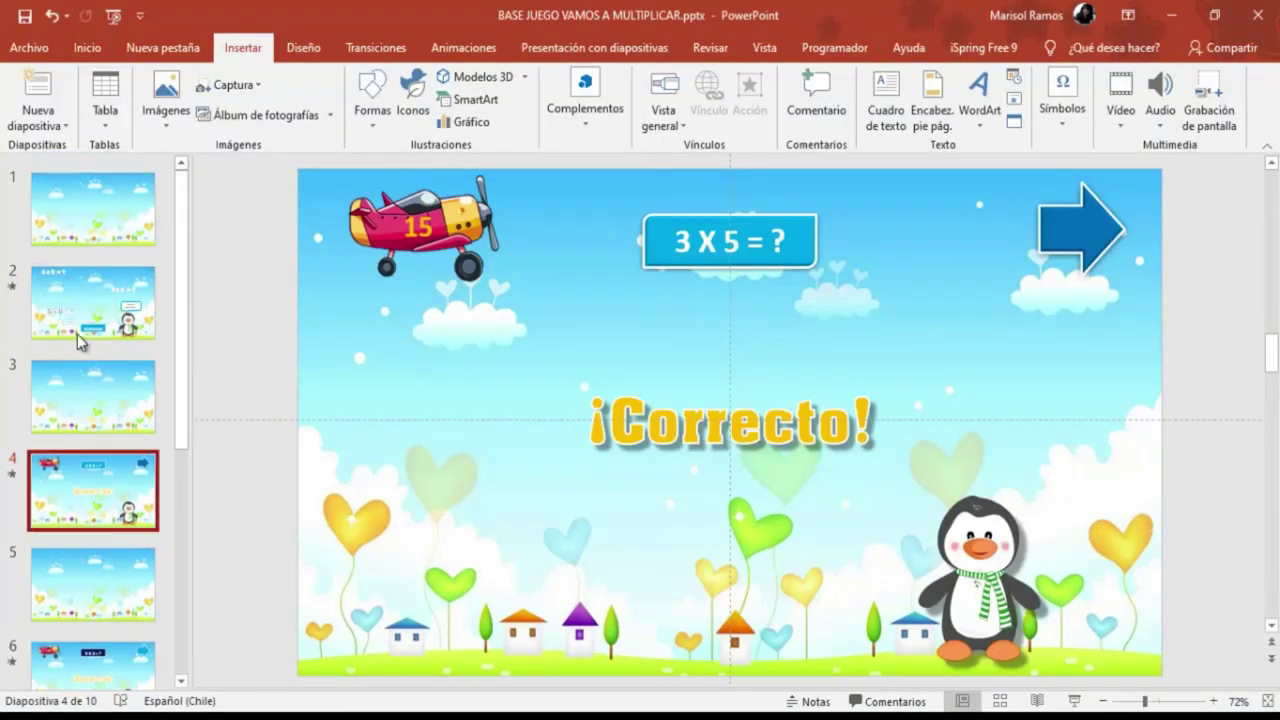
{"action": "left_click", "coordinate": [55, 397]}
{"action": "left_click", "coordinate": [70, 488]}
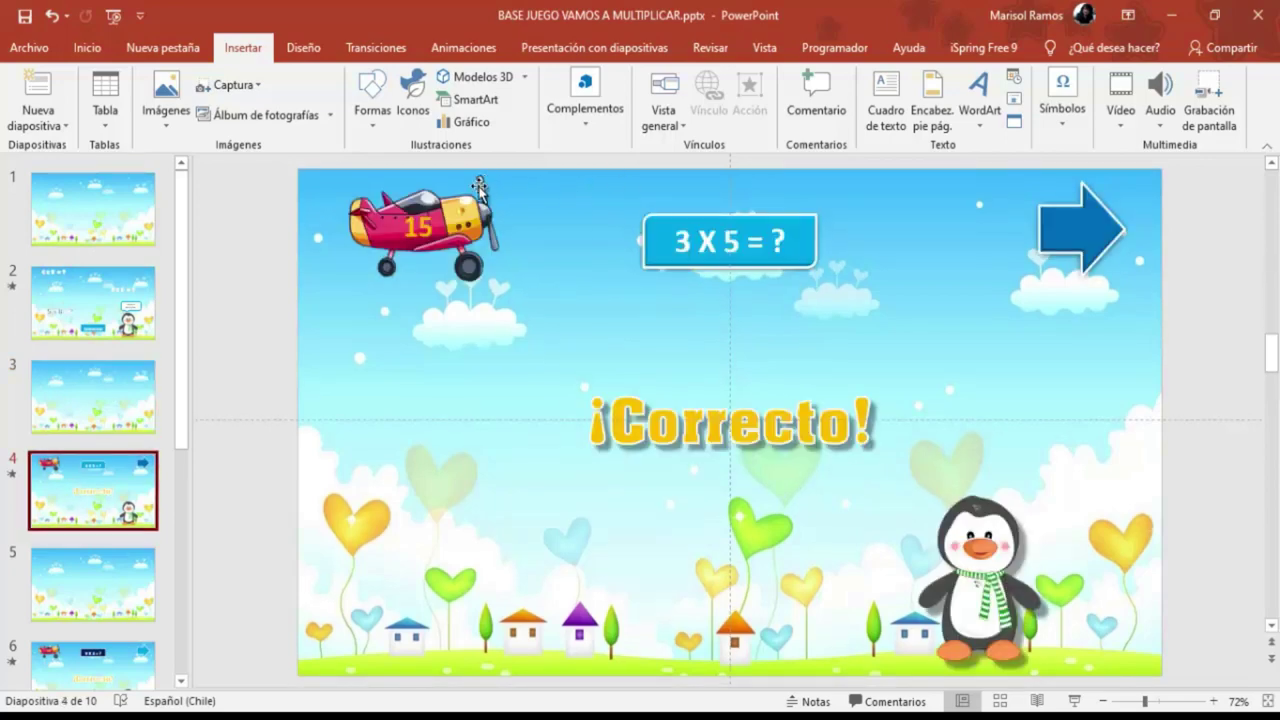
{"action": "left_click", "coordinate": [475, 218]}
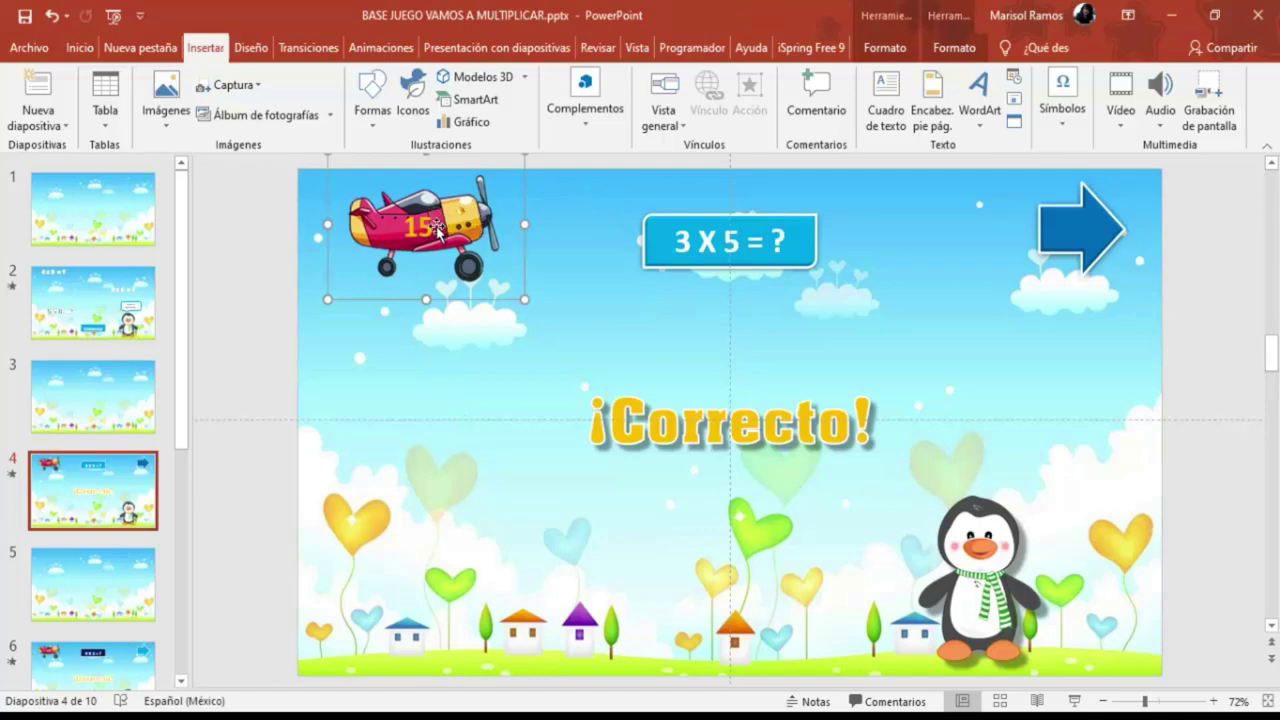
{"action": "left_click", "coordinate": [437, 228]}
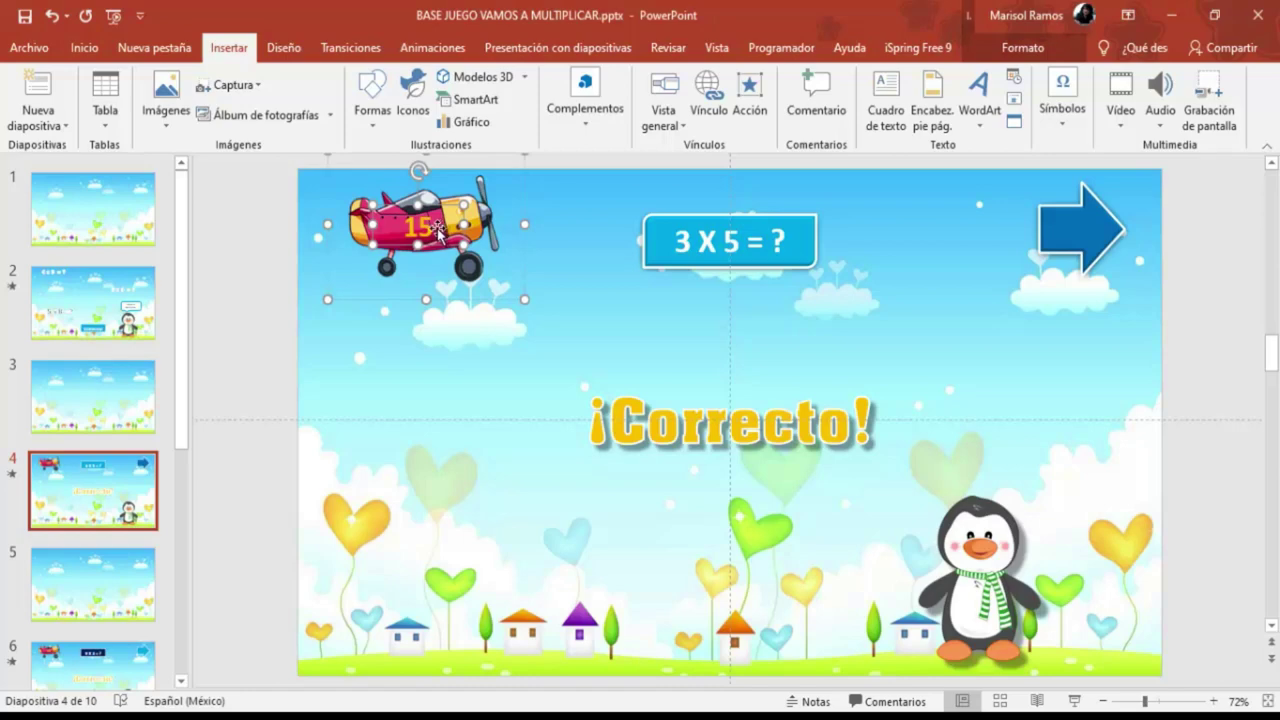
{"action": "left_click", "coordinate": [1032, 44]}
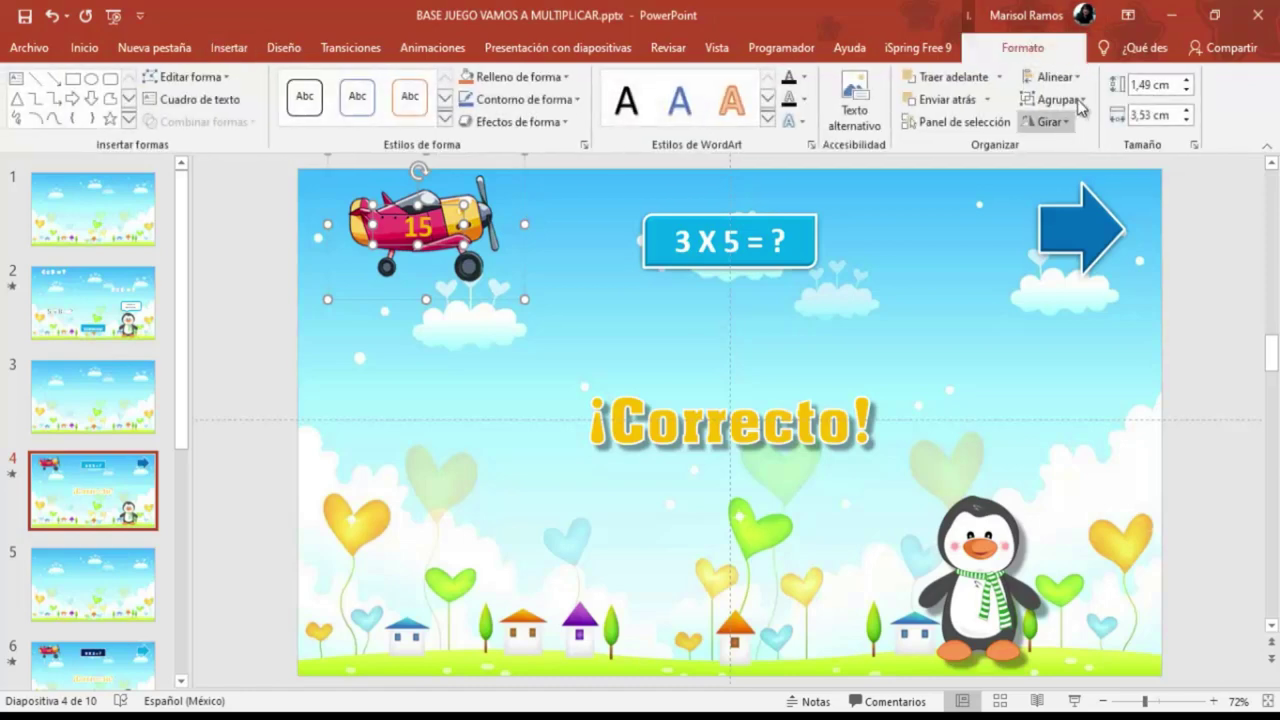
{"action": "left_click", "coordinate": [1080, 100]}
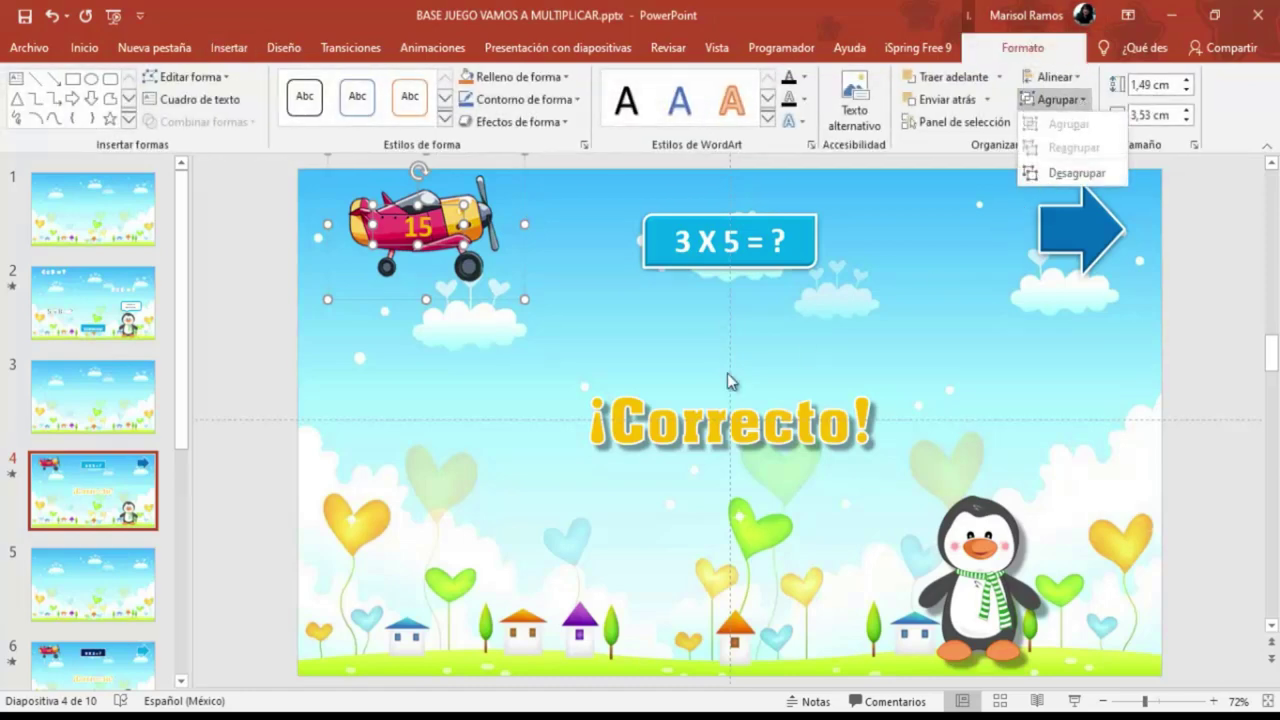
{"action": "left_click", "coordinate": [469, 405]}
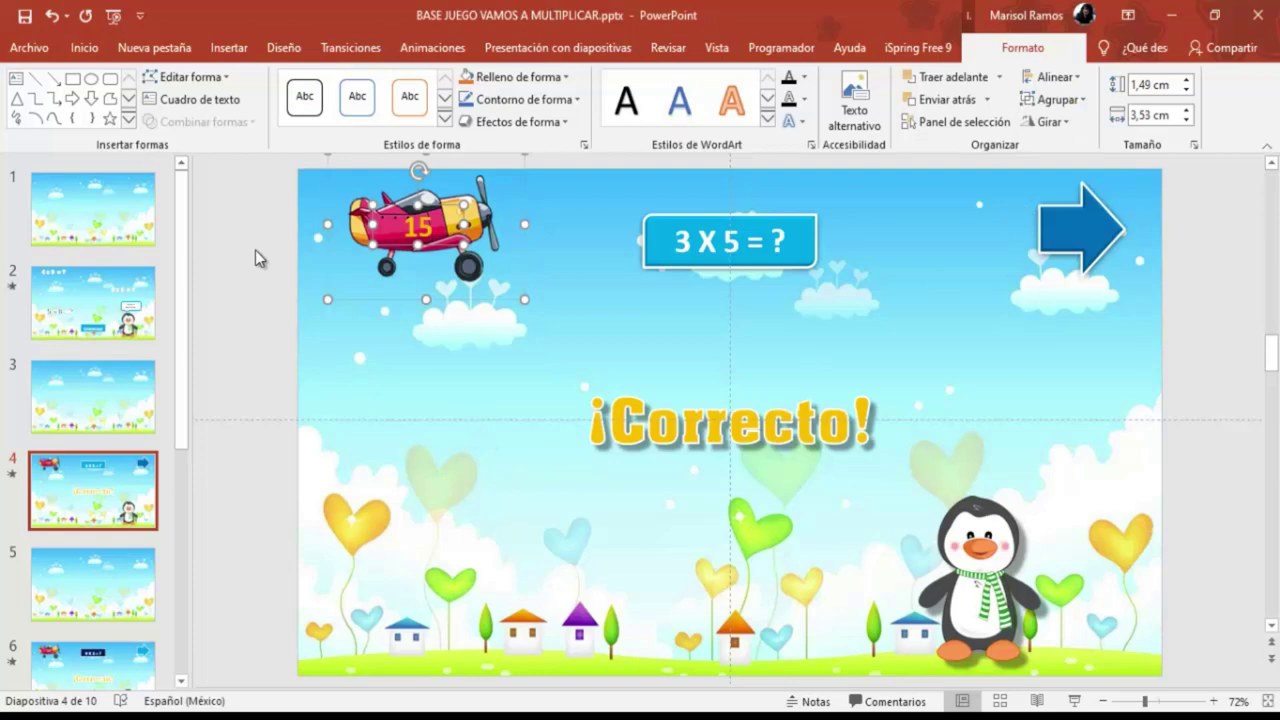
Copy the whole 15 airplane group and paste a duplicate onto slide 4.
{"action": "left_click", "coordinate": [255, 258]}
{"action": "left_click", "coordinate": [362, 226]}
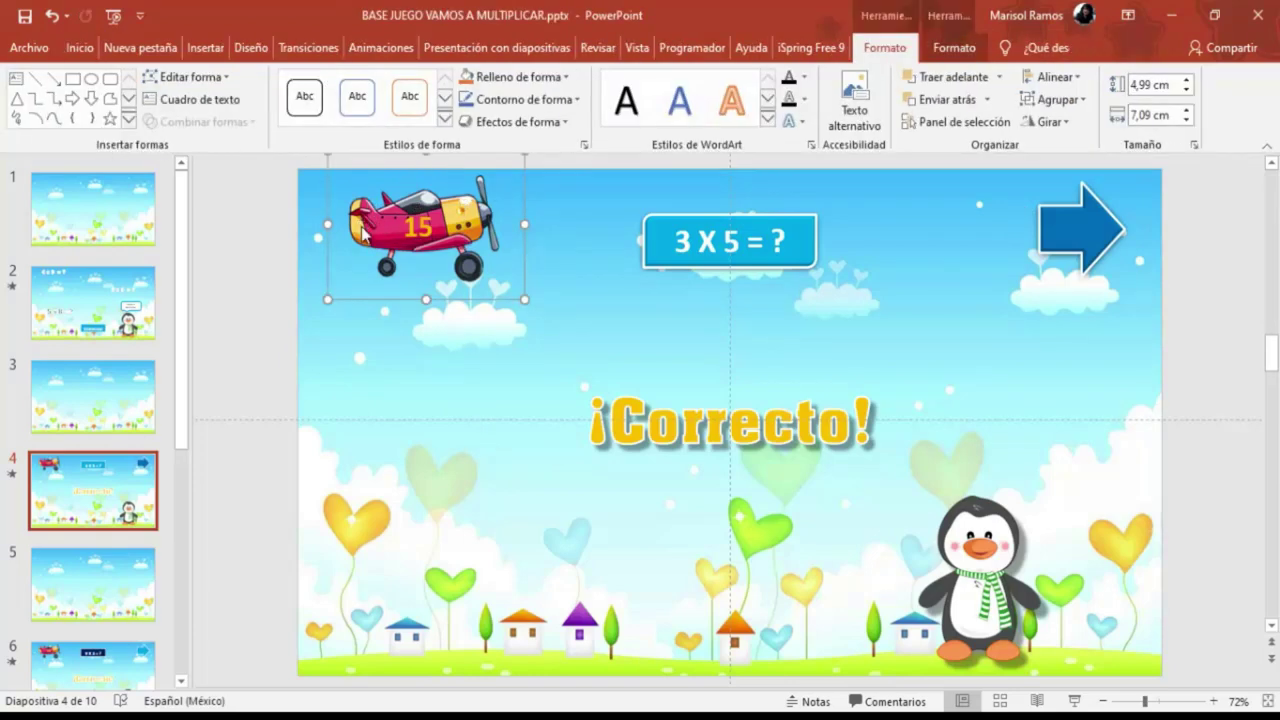
{"action": "right_click", "coordinate": [364, 232]}
{"action": "left_click", "coordinate": [400, 263]}
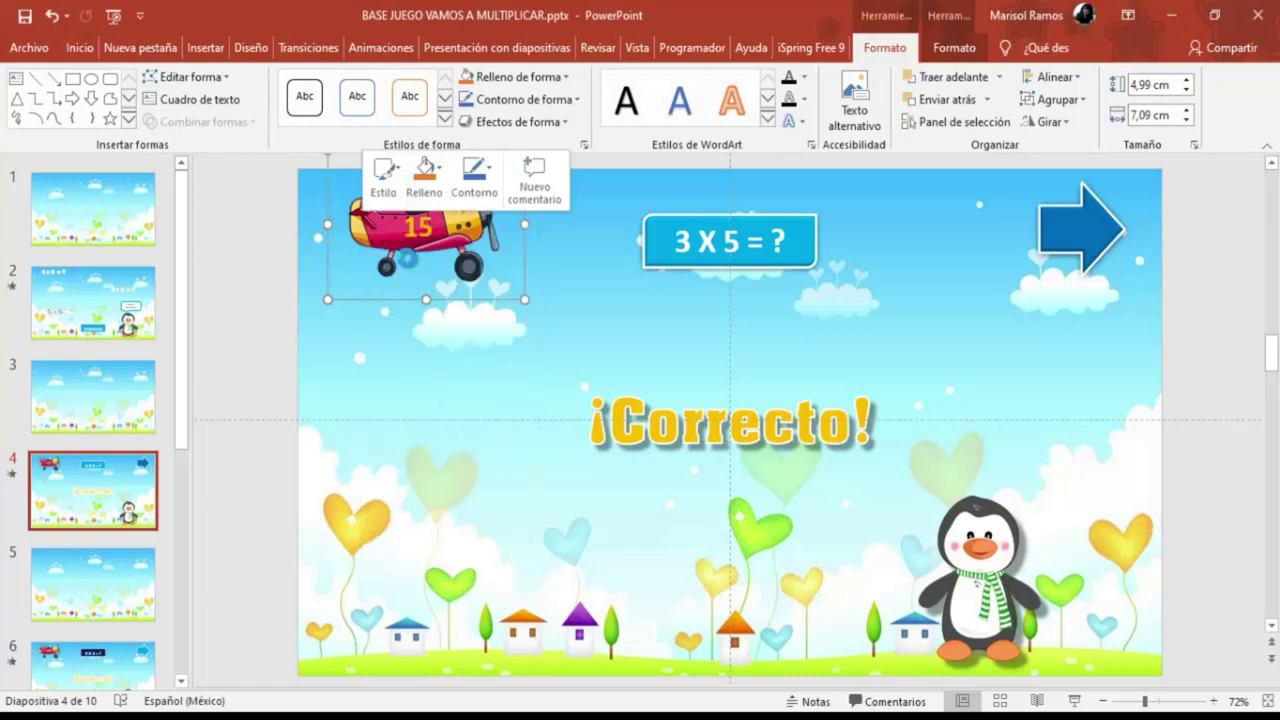
{"action": "right_click", "coordinate": [237, 238]}
{"action": "left_click", "coordinate": [300, 265]}
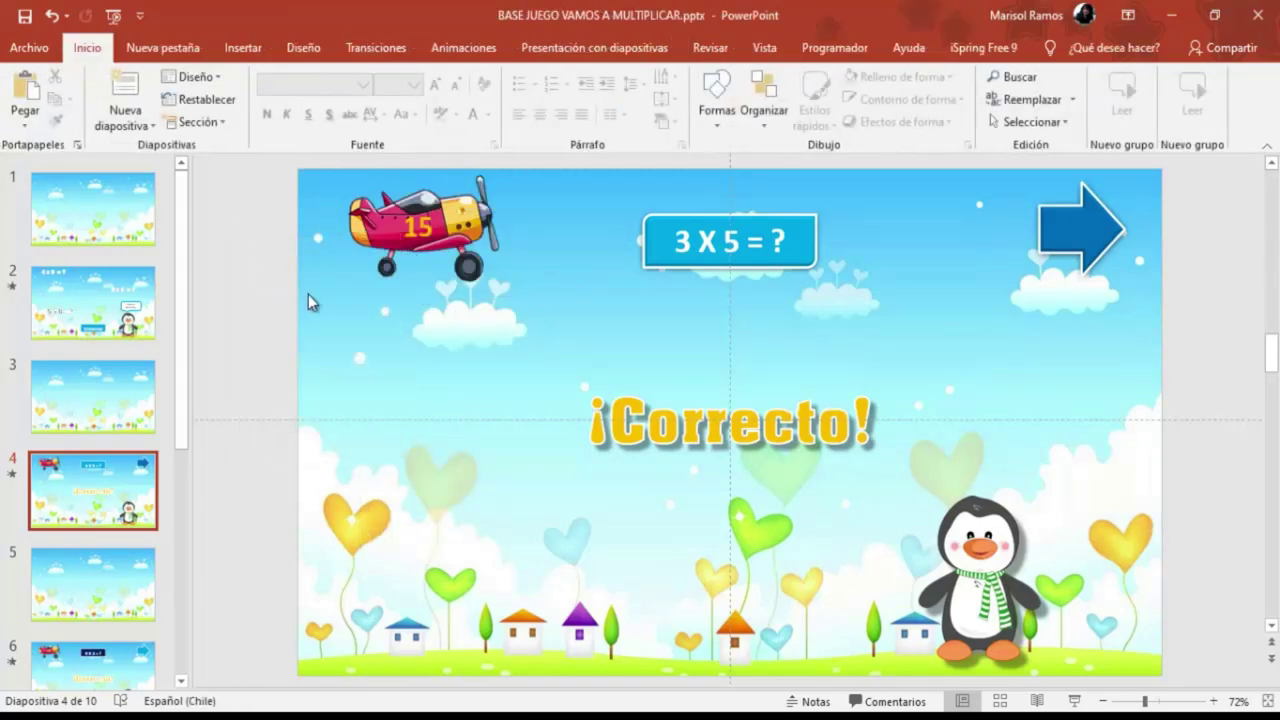
Move the pasted 15 airplane just off the slide's left edge and show the object list.
{"action": "left_click_drag", "start_coordinate": [727, 390], "coordinate": [260, 290]}
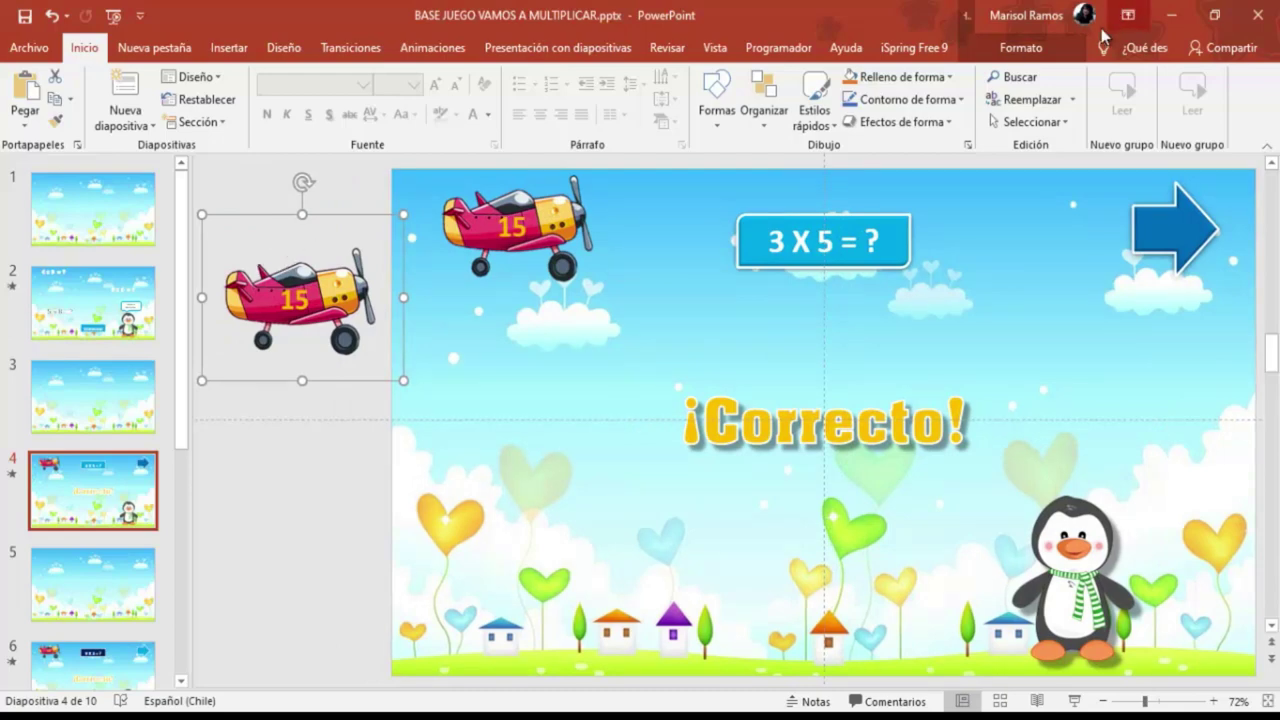
{"action": "left_click", "coordinate": [1005, 50]}
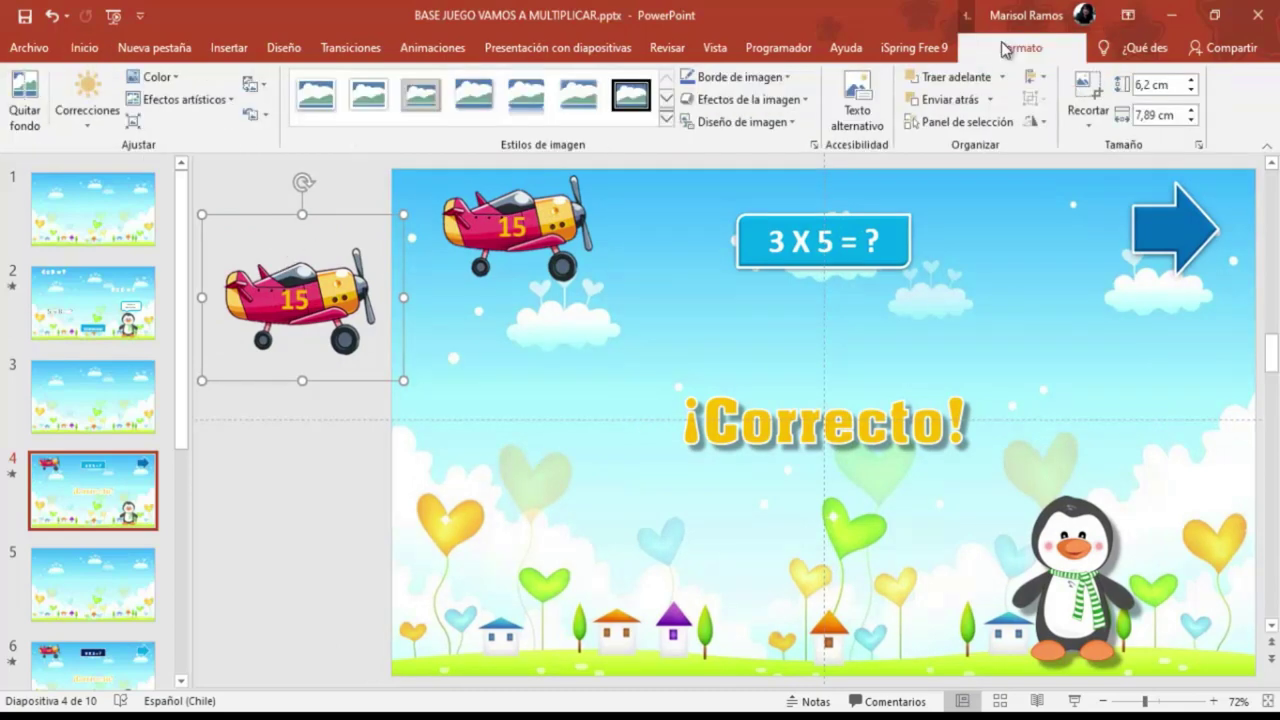
{"action": "left_click", "coordinate": [952, 123]}
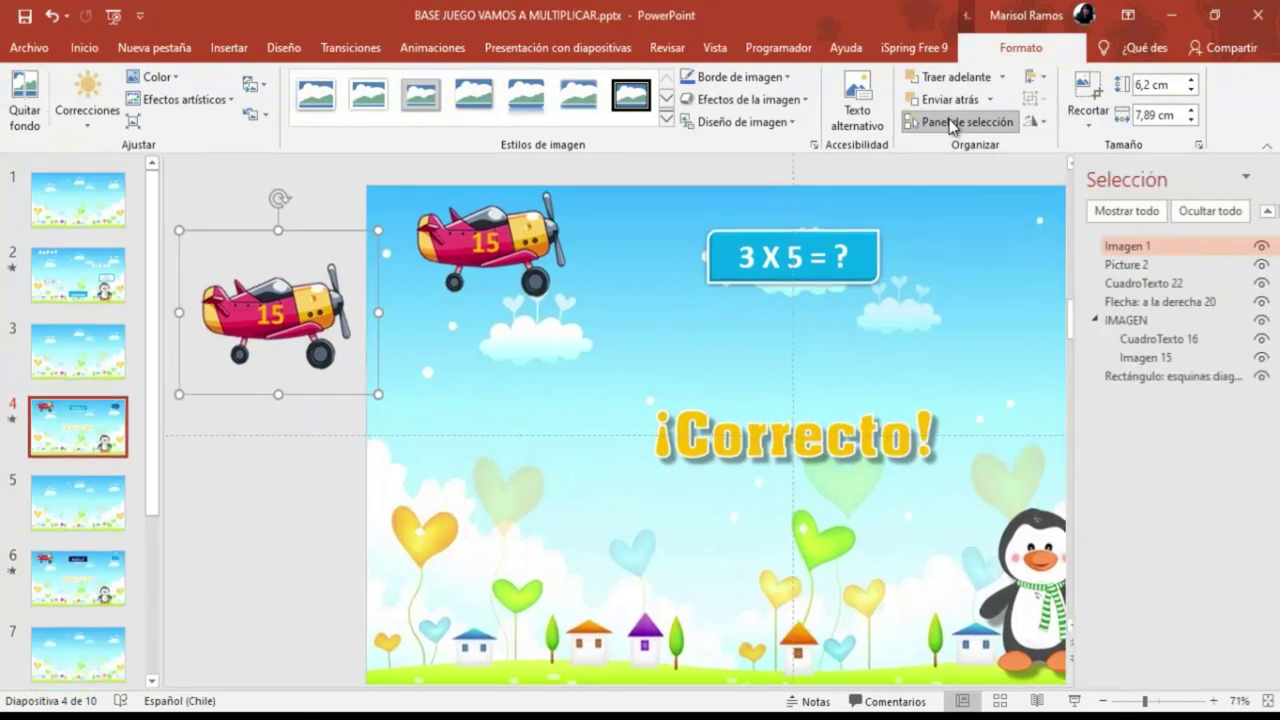
Rename the off-slide airplane copy from Imagen 1 to CORRECTO in the selection pane.
{"action": "left_click", "coordinate": [1155, 245]}
{"action": "left_click_drag", "start_coordinate": [1155, 243], "coordinate": [1031, 242]}
{"action": "type", "text": "c"}
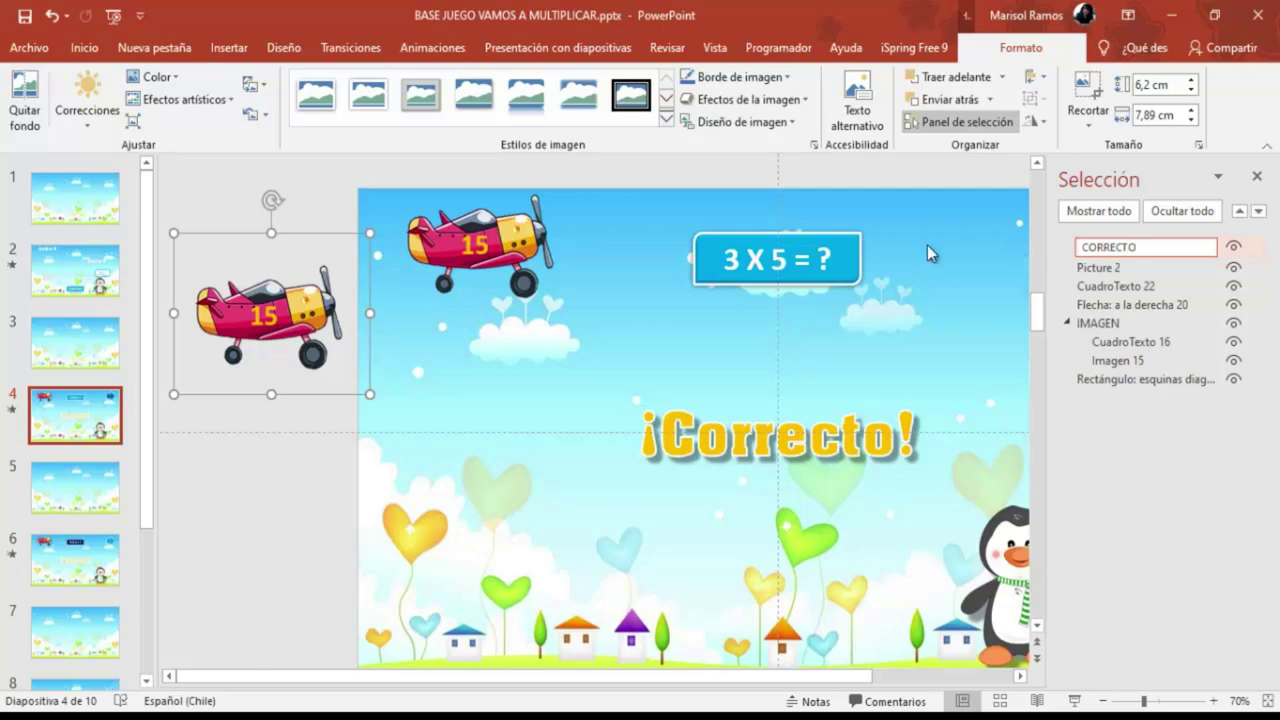
{"action": "left_click", "coordinate": [309, 199]}
Select the number text inside the airplane on the slide.
{"action": "left_click", "coordinate": [283, 318]}
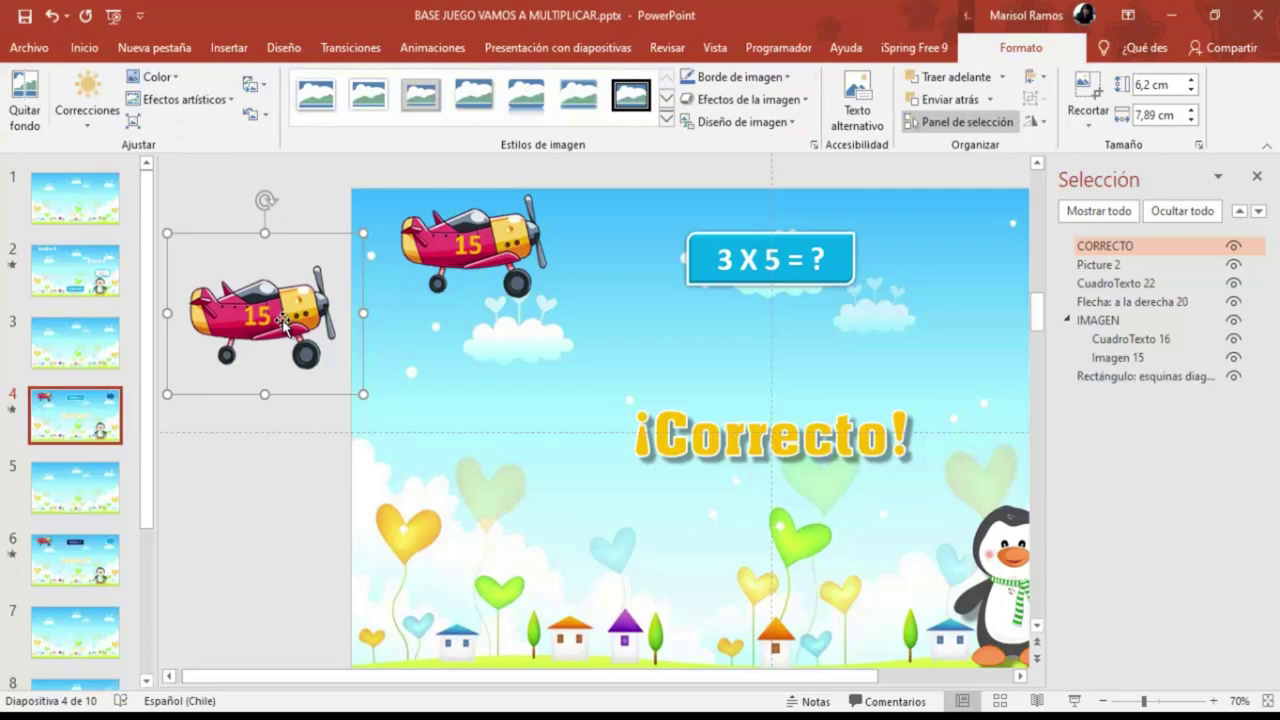
{"action": "left_click", "coordinate": [518, 235]}
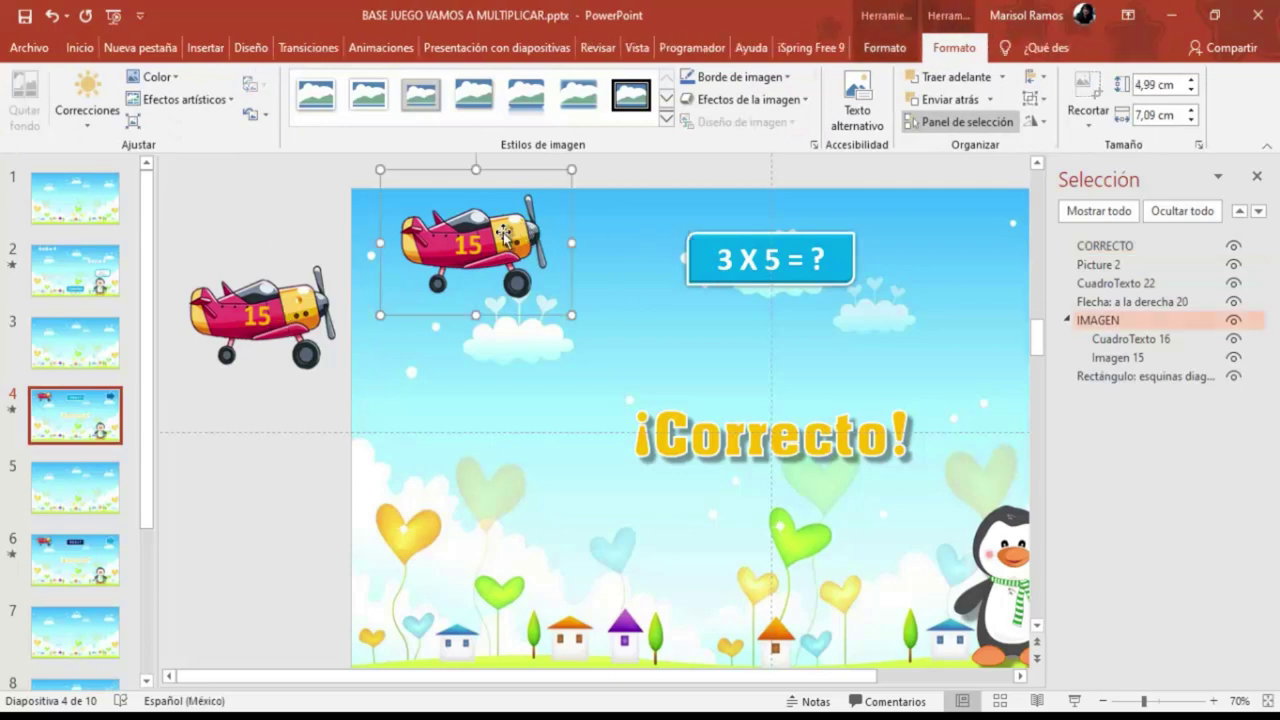
{"action": "left_click", "coordinate": [483, 248]}
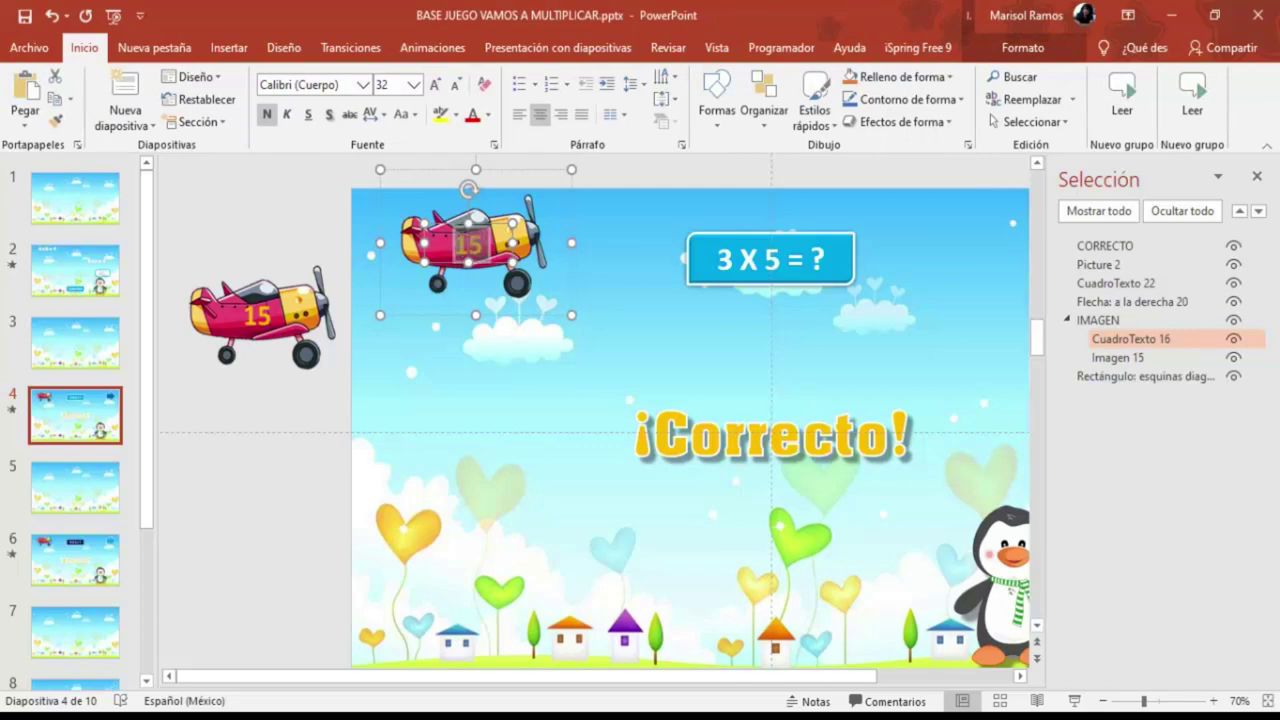
Change the slide airplane's number from 15 to 18.
{"action": "double_click", "coordinate": [460, 246]}
{"action": "type", "text": "1"}
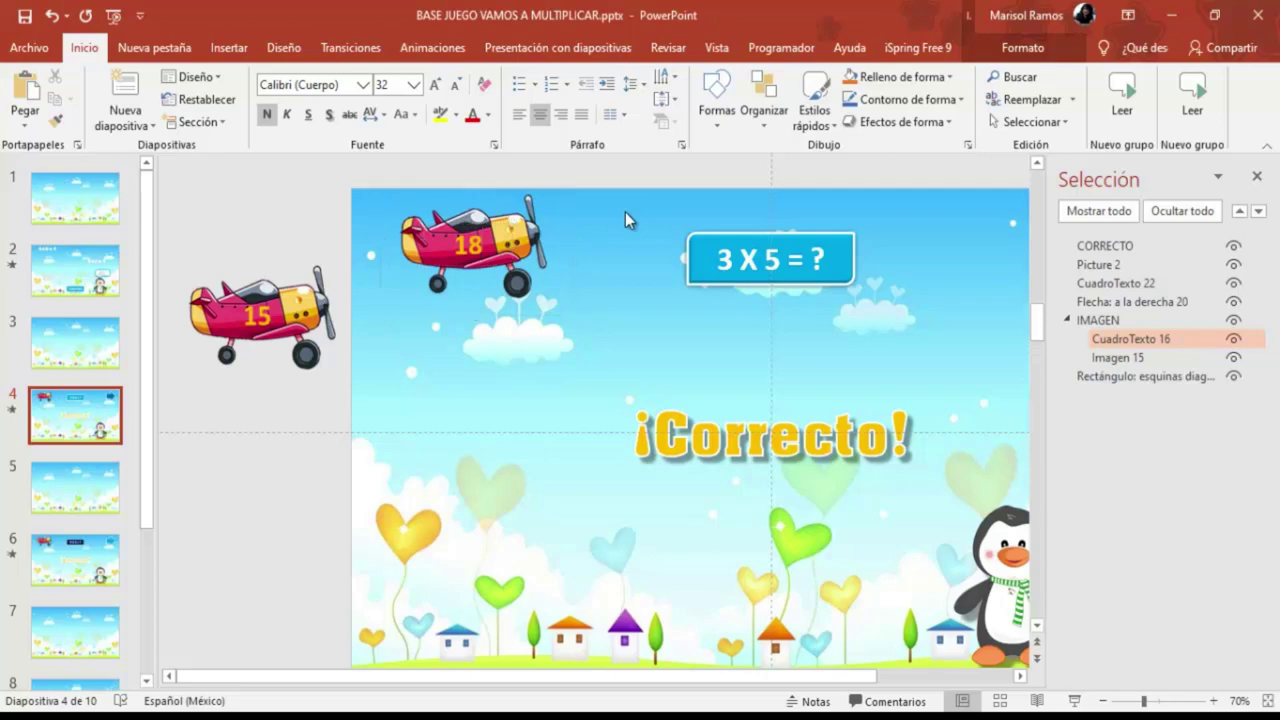
{"action": "left_click", "coordinate": [625, 212]}
Duplicate the 18 airplane and place the copy off-slide below the 15 airplane.
{"action": "right_click", "coordinate": [530, 231]}
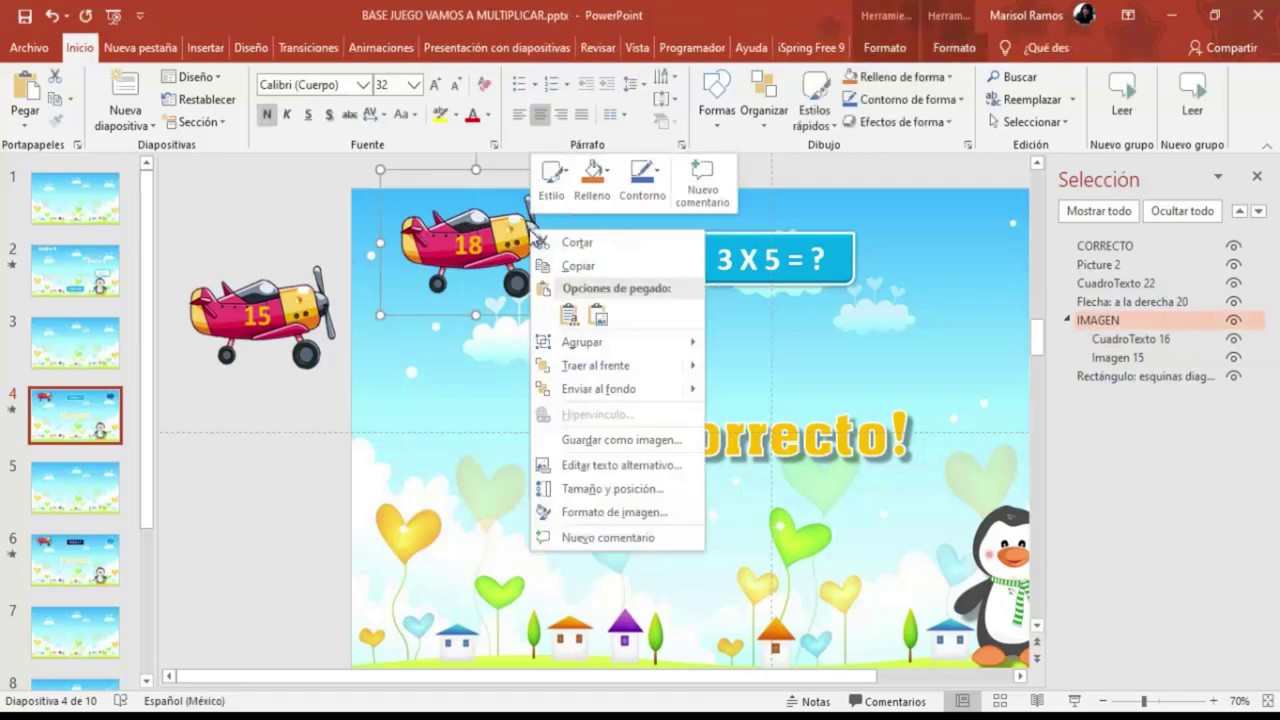
{"action": "left_click", "coordinate": [578, 266]}
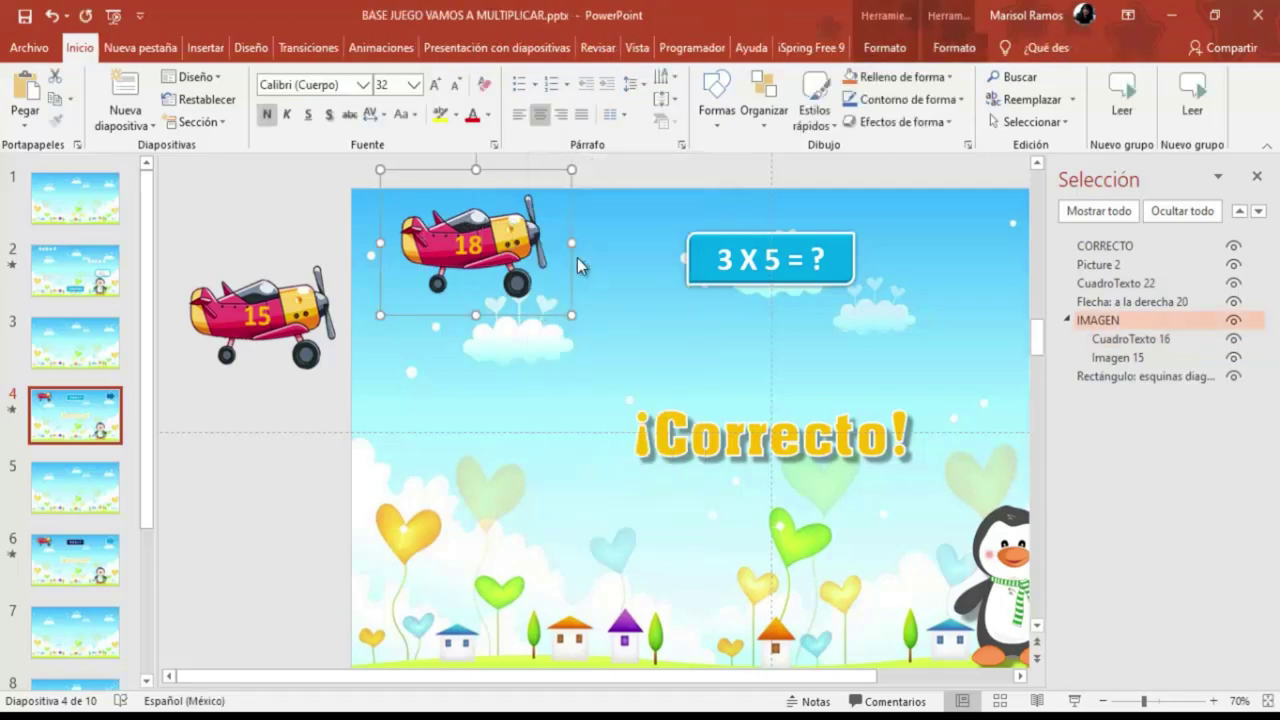
{"action": "right_click", "coordinate": [607, 210]}
{"action": "left_click", "coordinate": [674, 243]}
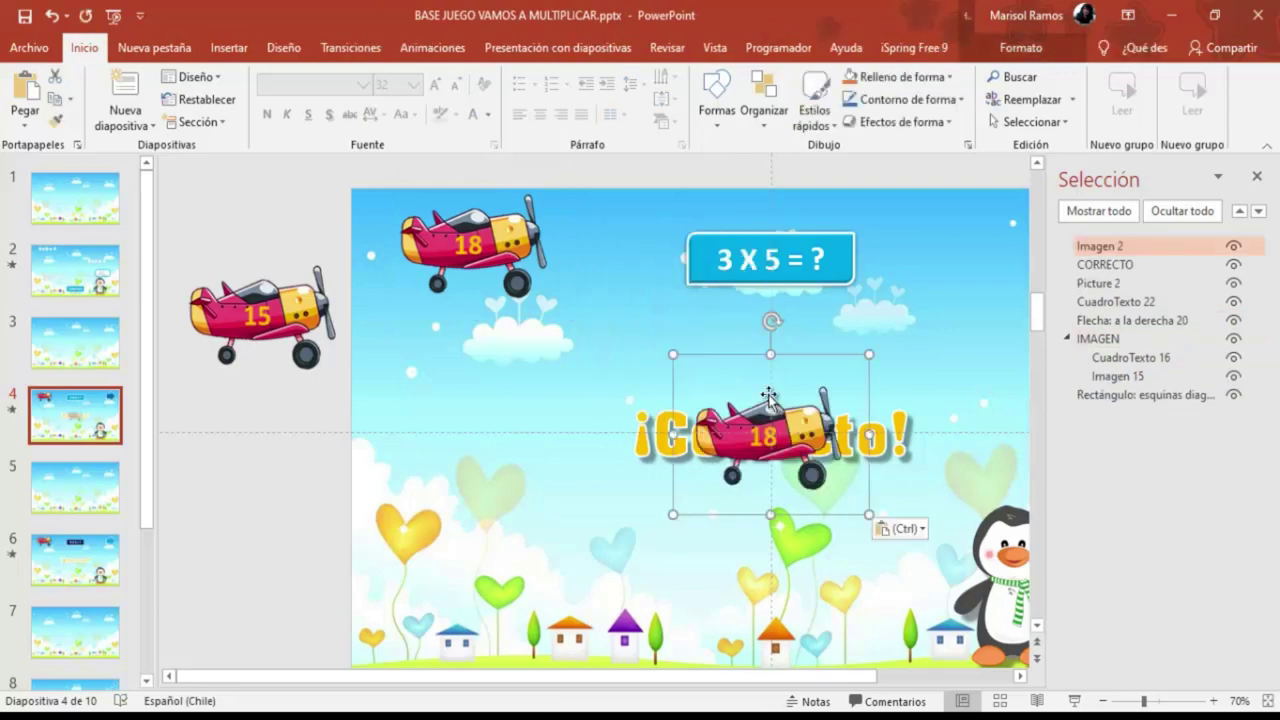
{"action": "left_click_drag", "start_coordinate": [772, 420], "coordinate": [282, 423]}
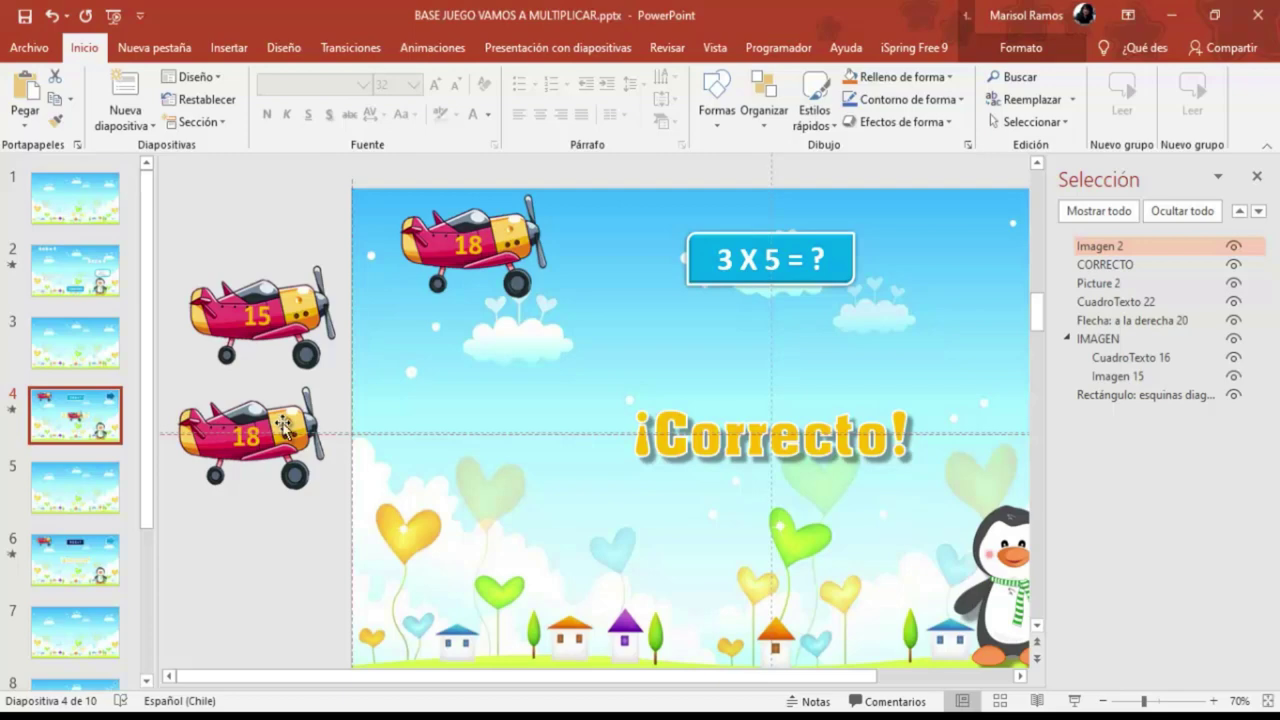
{"action": "left_click", "coordinate": [512, 228]}
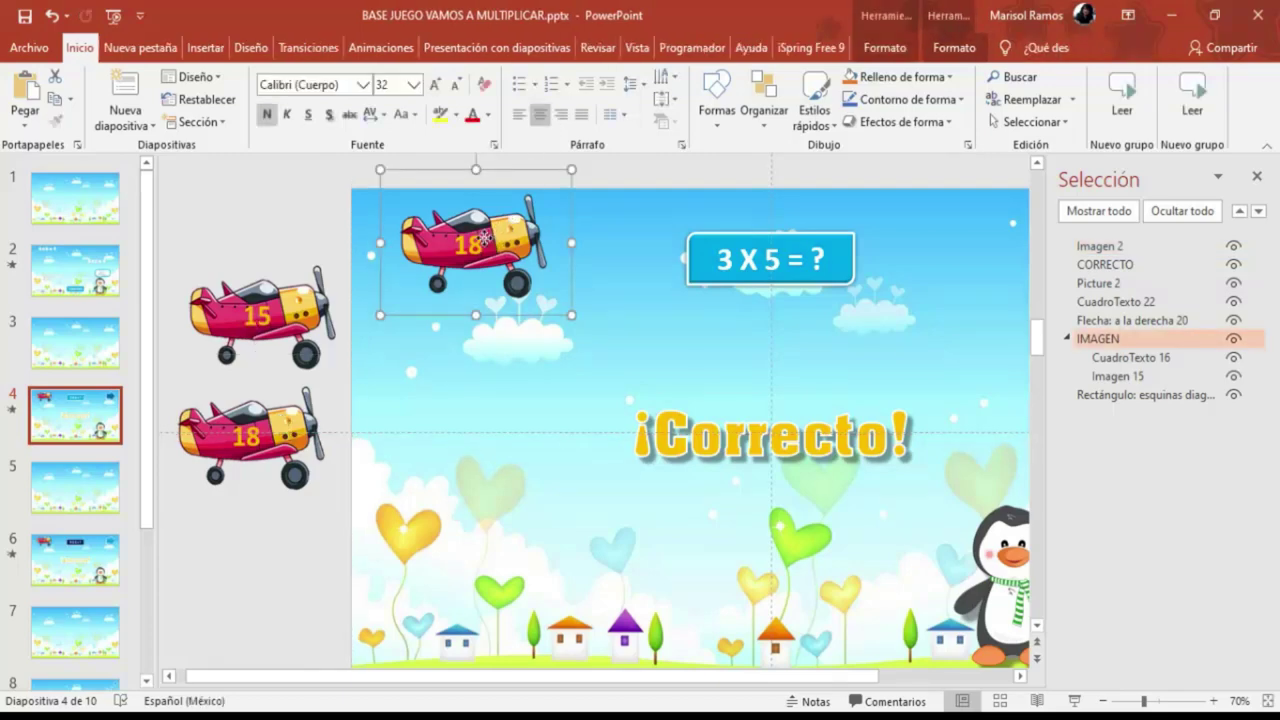
Change the slide airplane's number from 18 to 21.
{"action": "left_click", "coordinate": [485, 243]}
{"action": "left_click_drag", "start_coordinate": [486, 243], "coordinate": [454, 243]}
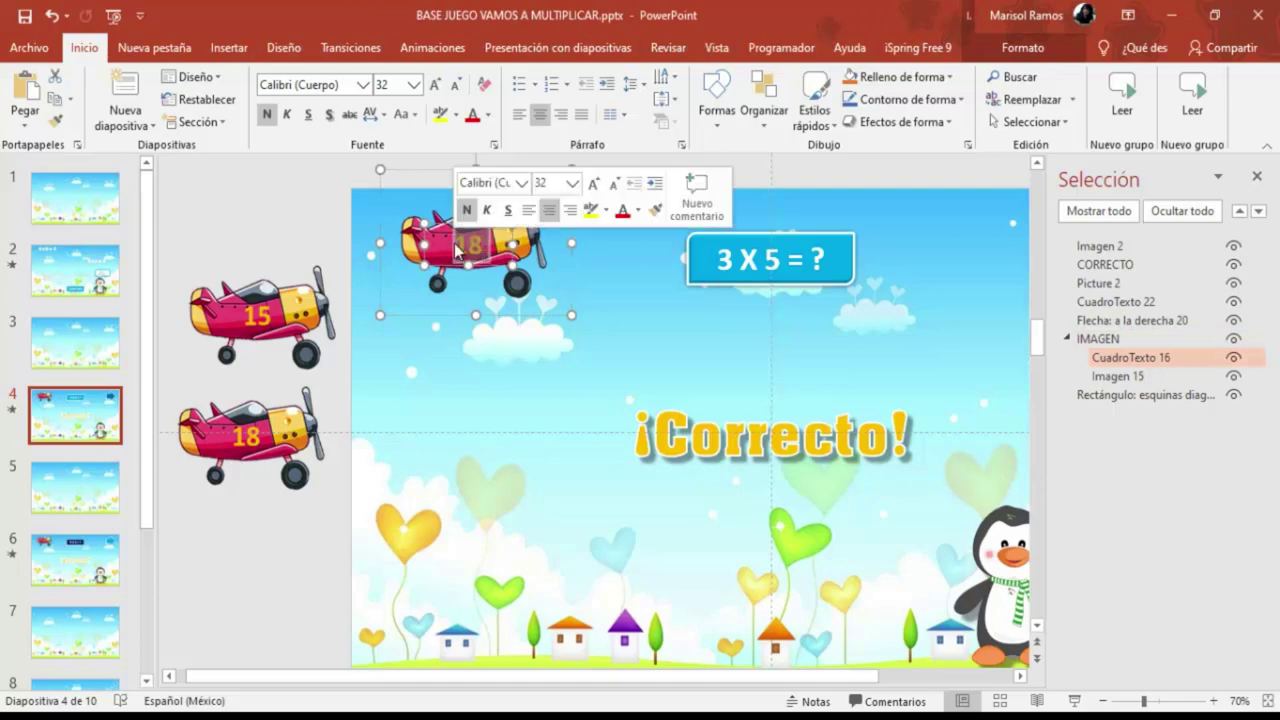
{"action": "type", "text": "21"}
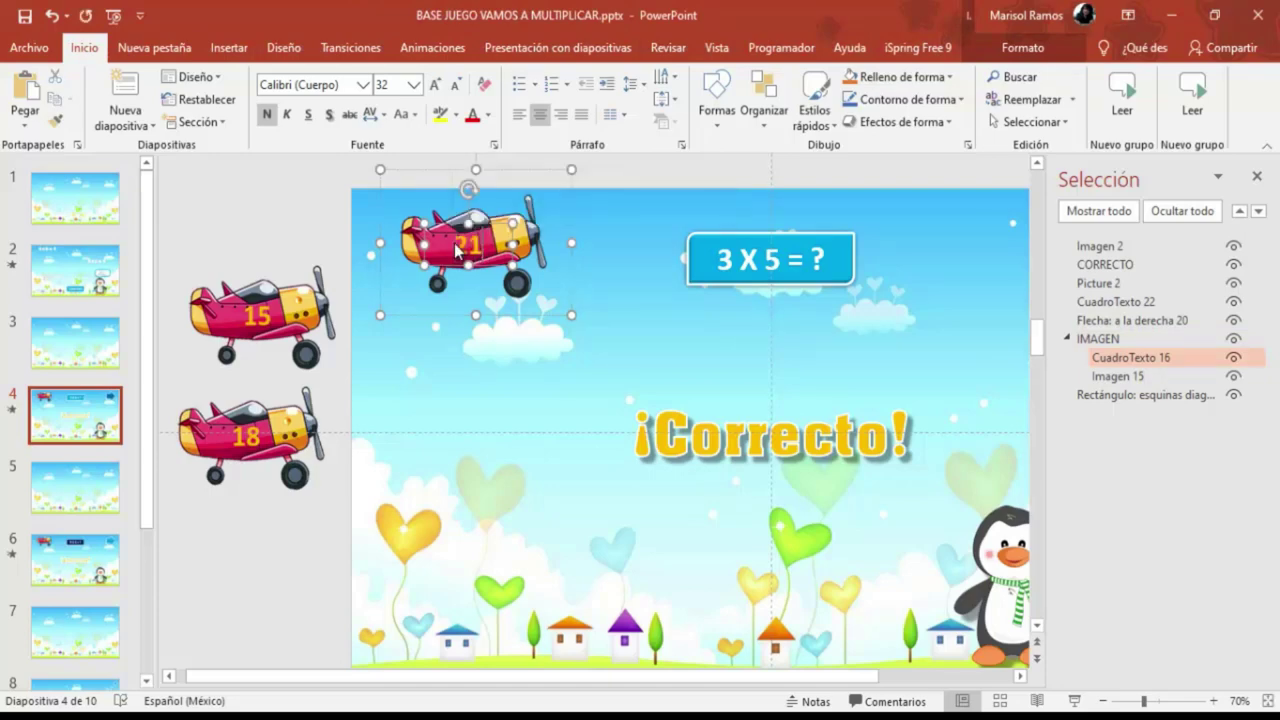
{"action": "left_click", "coordinate": [191, 198]}
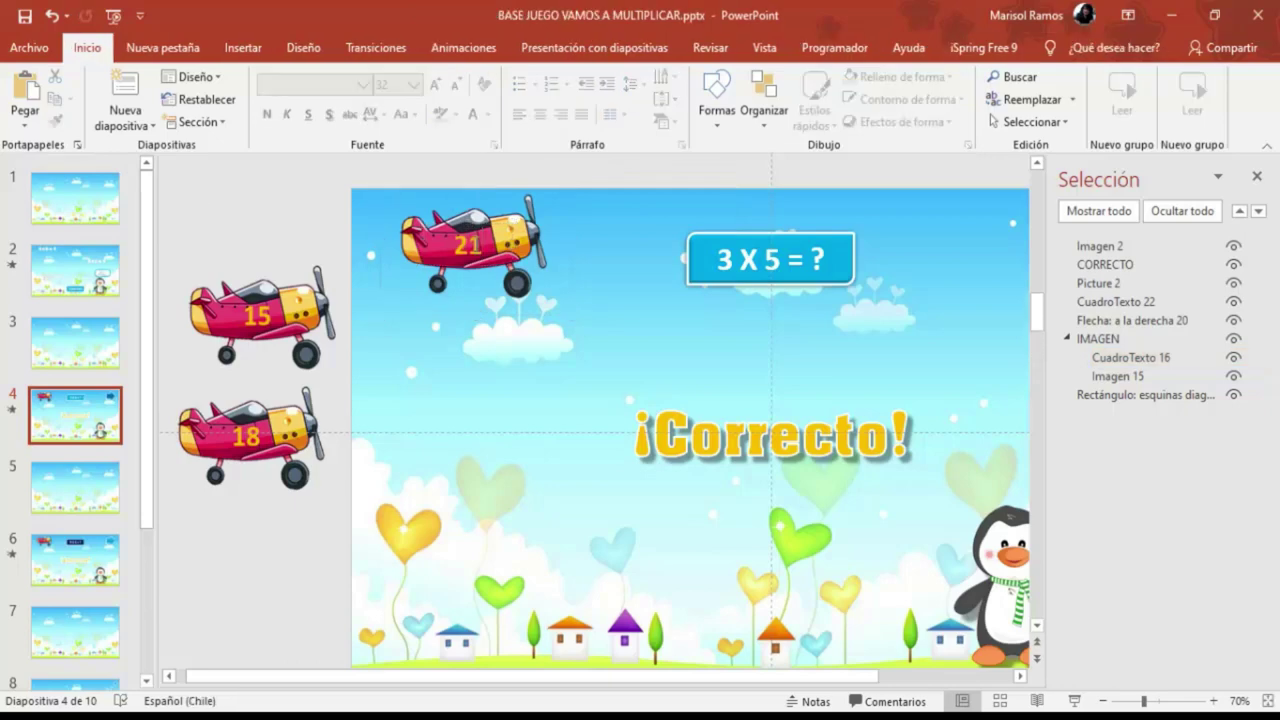
Duplicate the 21 airplane and place the copy off-slide below the 18 airplane.
{"action": "left_click", "coordinate": [420, 235]}
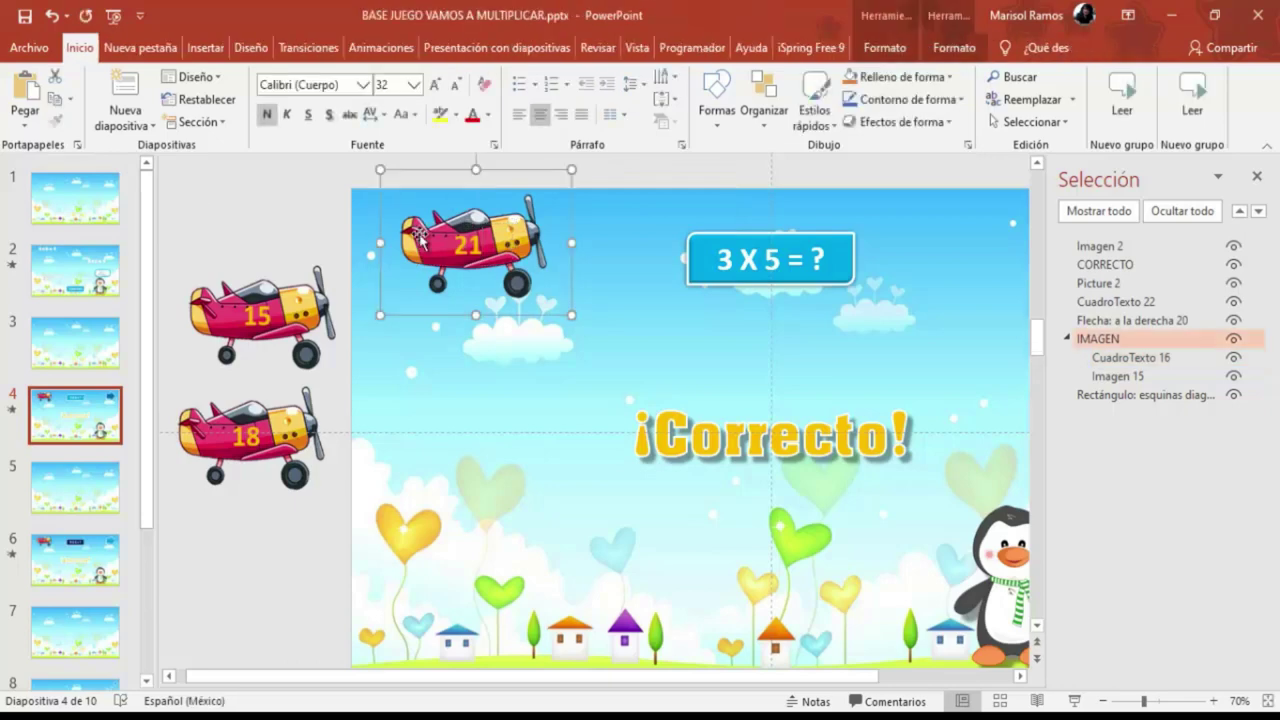
{"action": "right_click", "coordinate": [569, 169]}
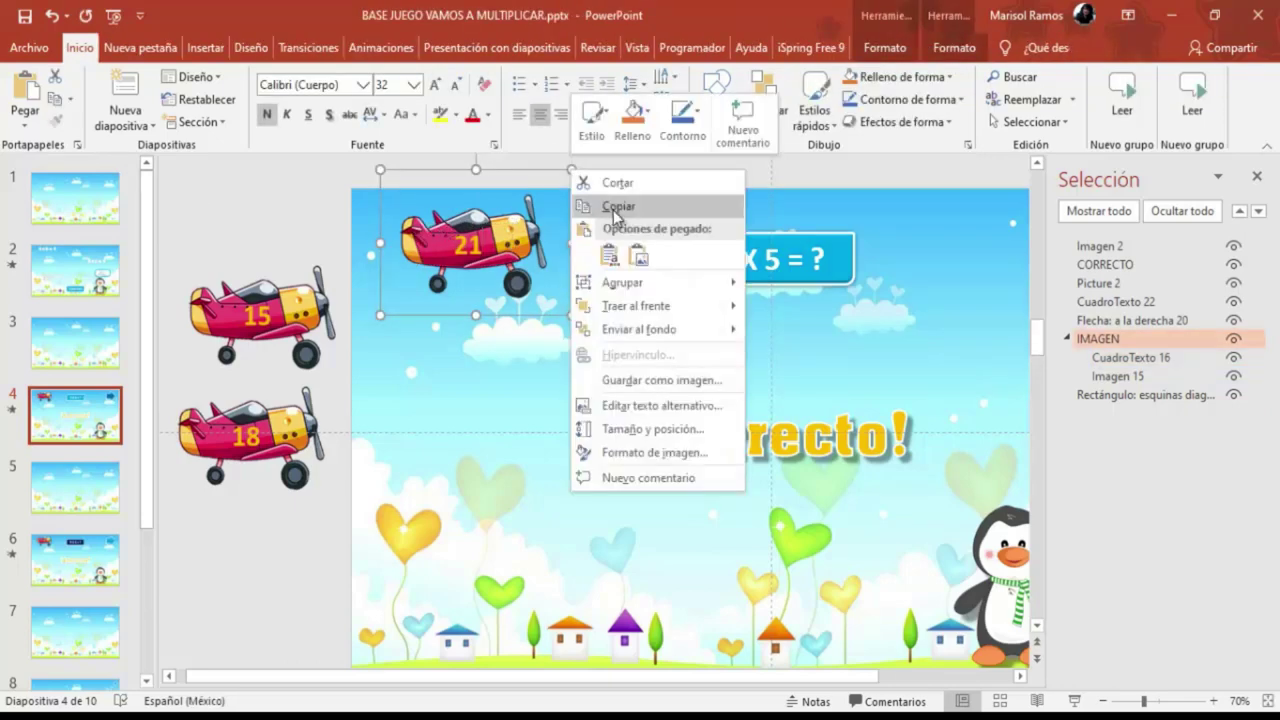
{"action": "left_click", "coordinate": [612, 207]}
{"action": "right_click", "coordinate": [285, 192]}
{"action": "left_click", "coordinate": [330, 254]}
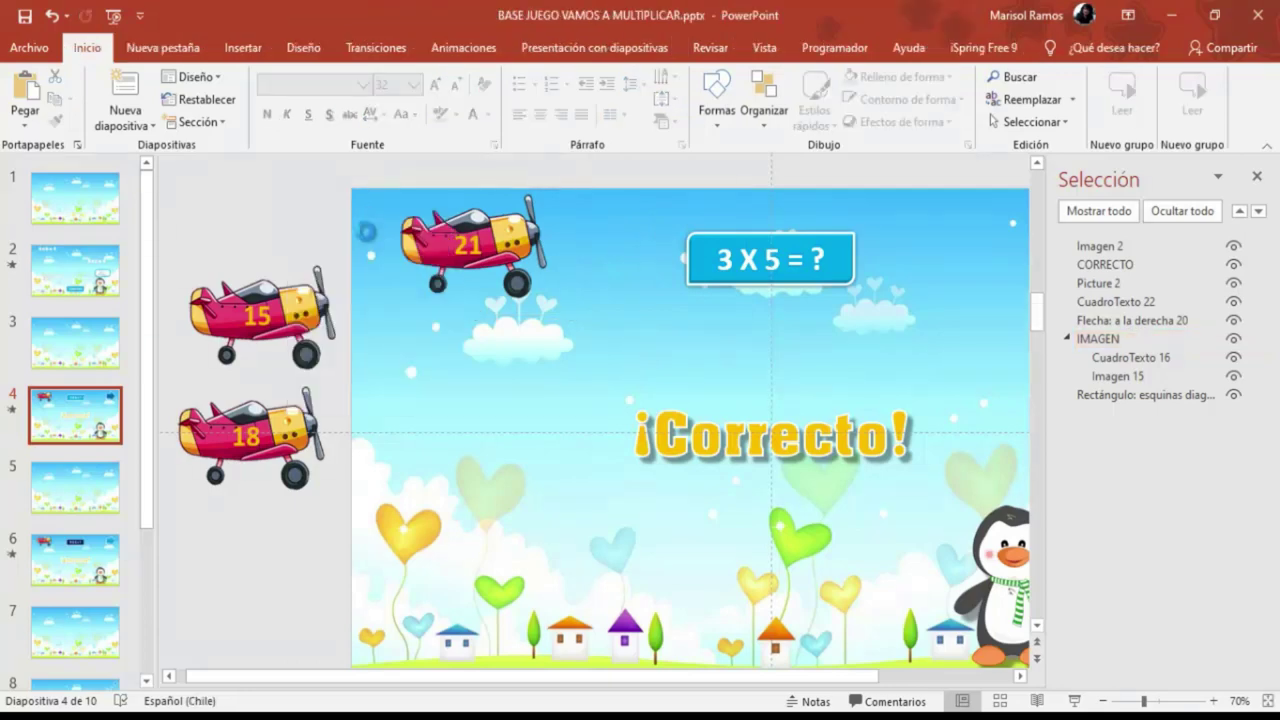
{"action": "left_click_drag", "start_coordinate": [745, 425], "coordinate": [217, 549]}
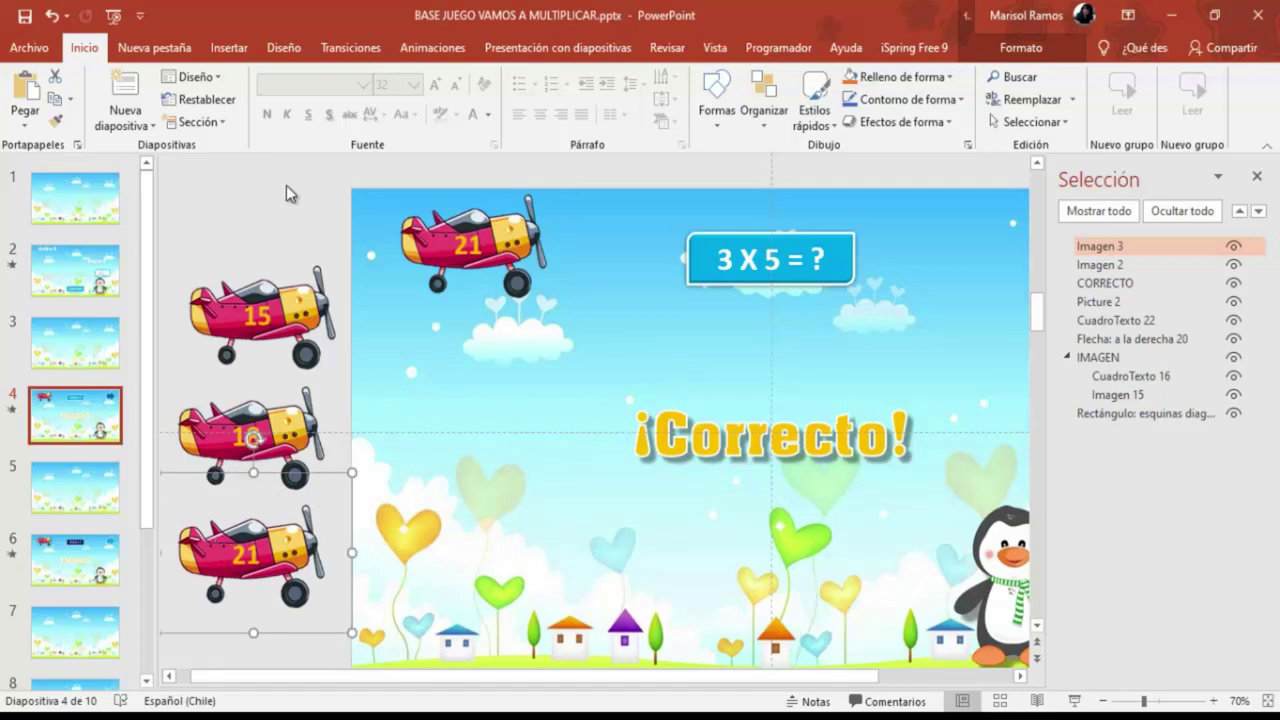